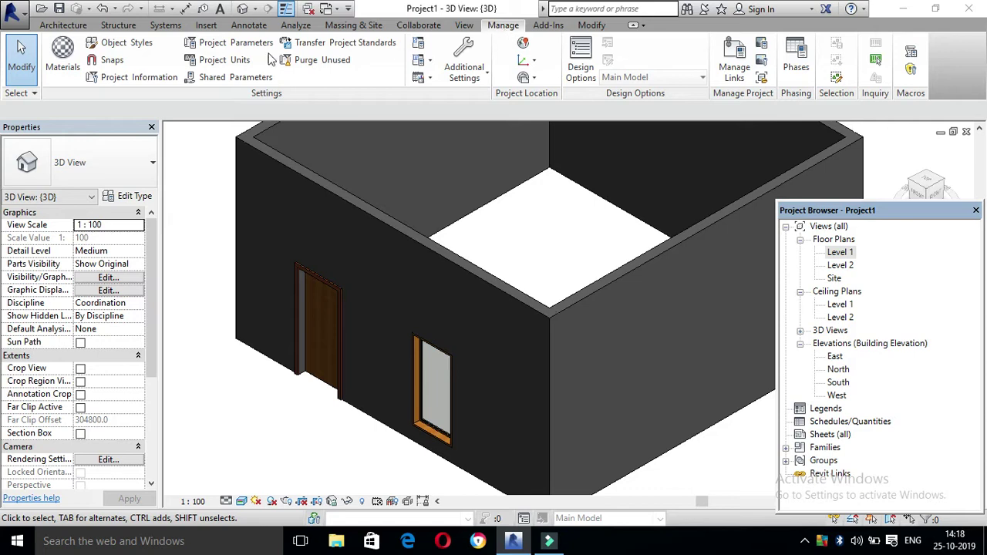
- Create a new design option set and rename it 'door'
{"action": "left_click", "coordinate": [582, 68]}
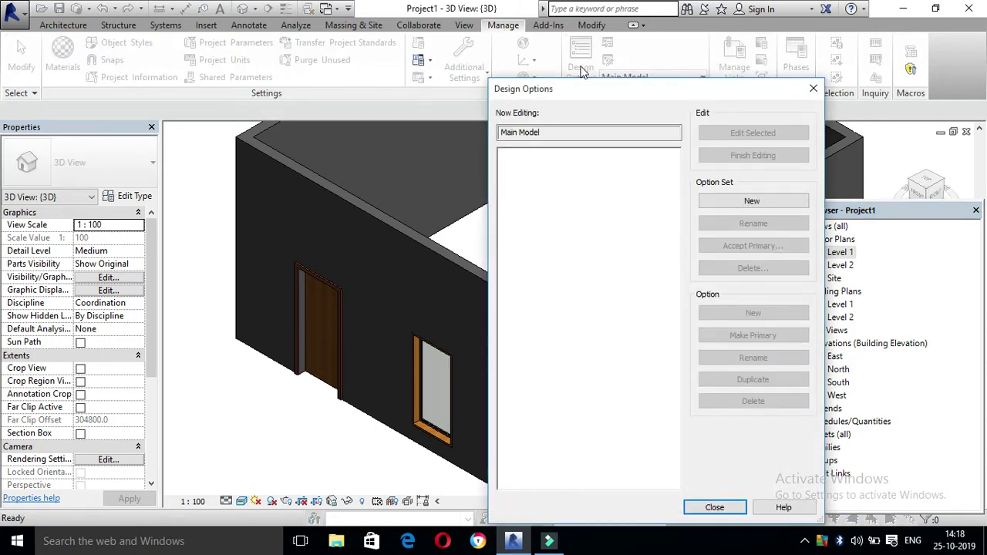
{"action": "left_click", "coordinate": [745, 204]}
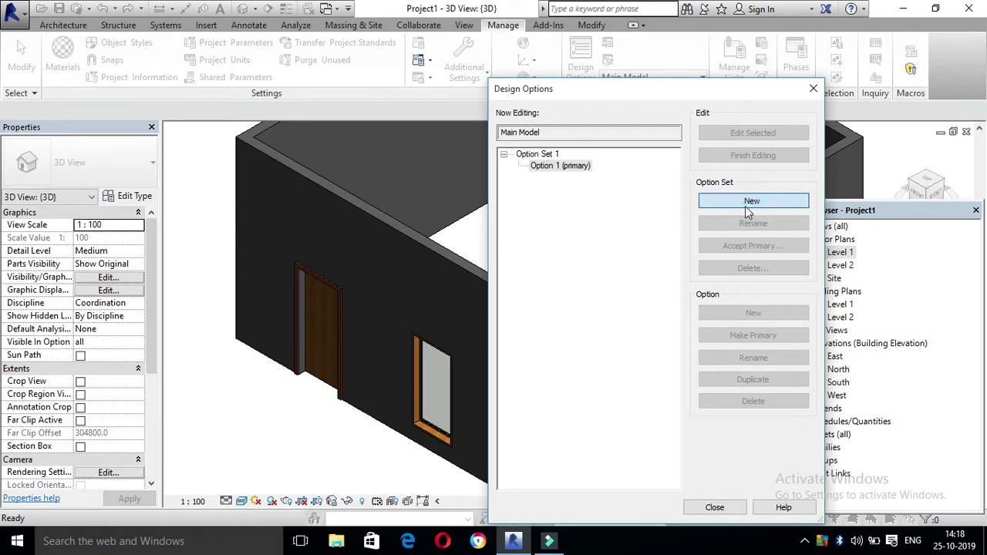
{"action": "left_click", "coordinate": [538, 154]}
{"action": "left_click", "coordinate": [546, 165]}
{"action": "left_click", "coordinate": [545, 155]}
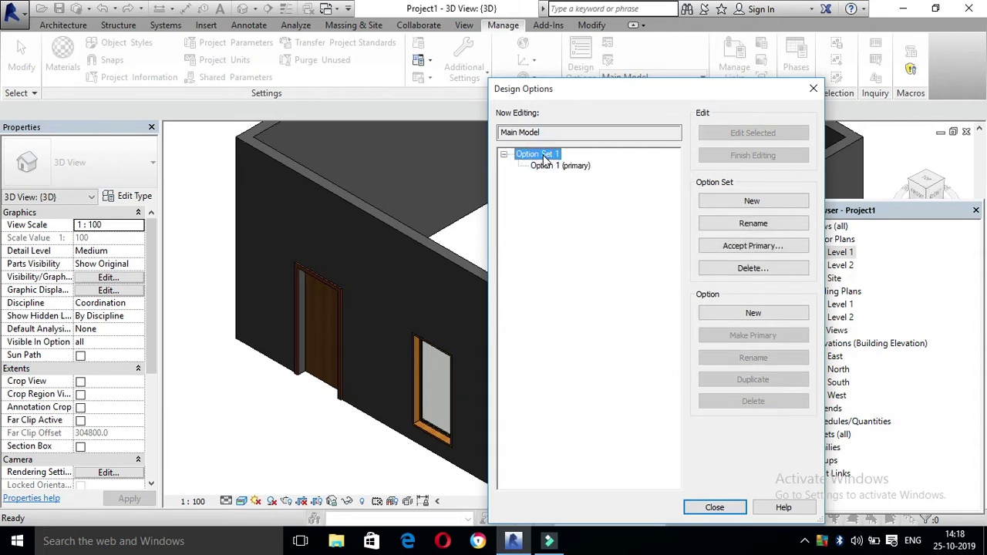
{"action": "left_click", "coordinate": [742, 223]}
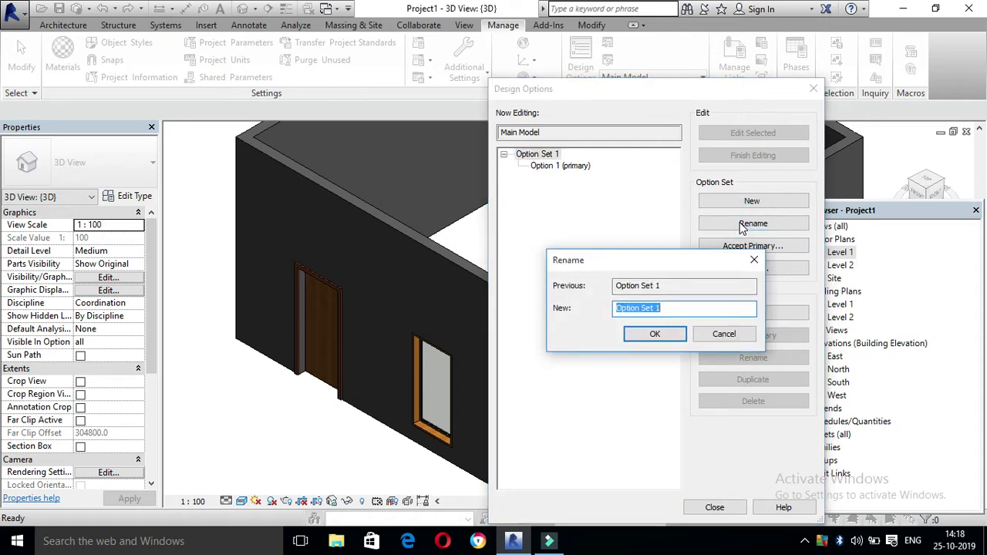
{"action": "key", "text": "BackSpace"}
{"action": "type", "text": "d"}
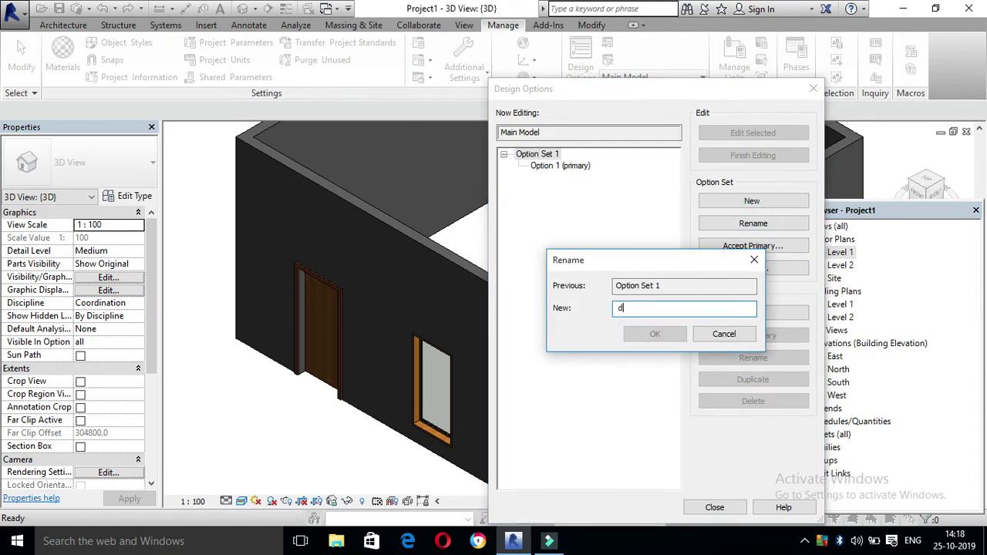
{"action": "type", "text": "oor"}
{"action": "left_click", "coordinate": [640, 335]}
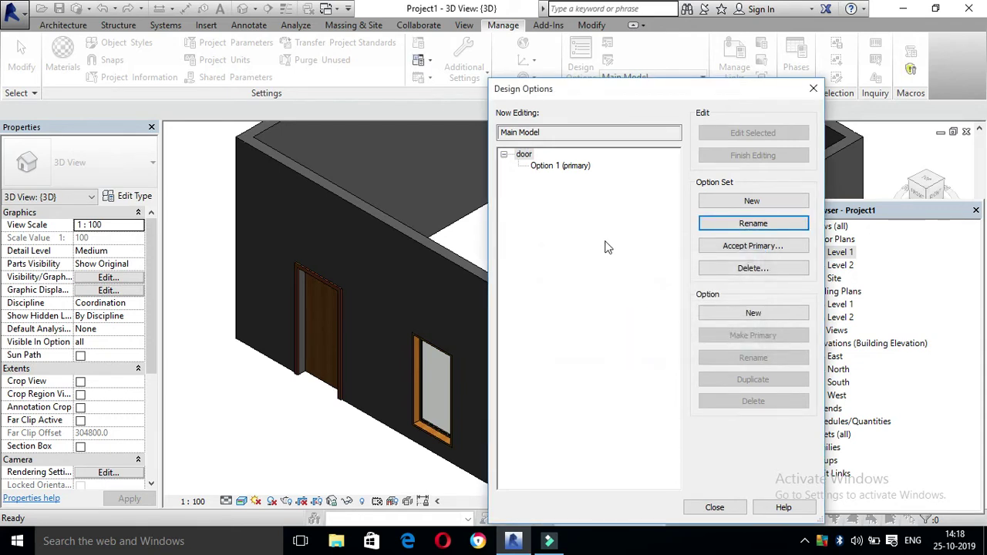
- Rename the door set's primary option from Option 1 to 'single'
{"action": "left_click", "coordinate": [574, 165]}
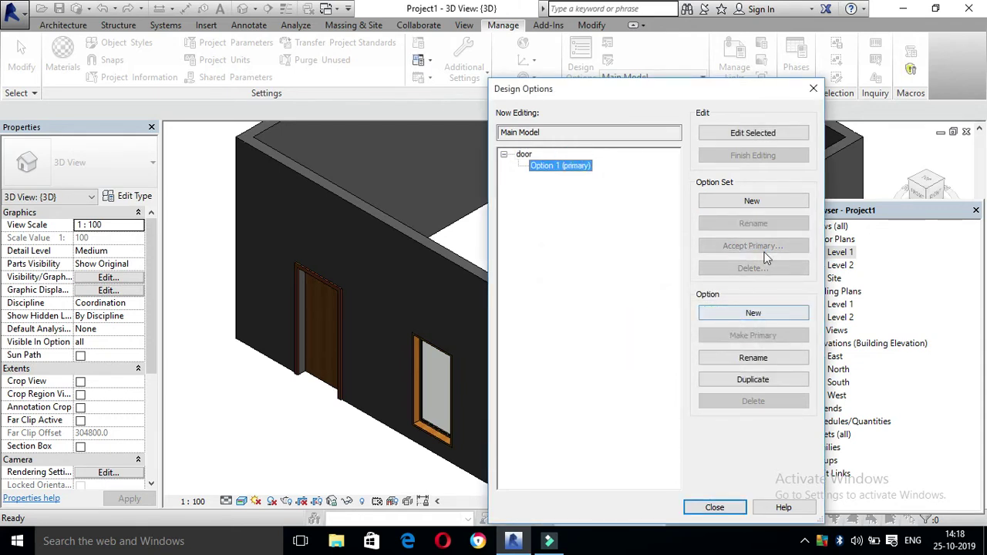
{"action": "left_click", "coordinate": [754, 358]}
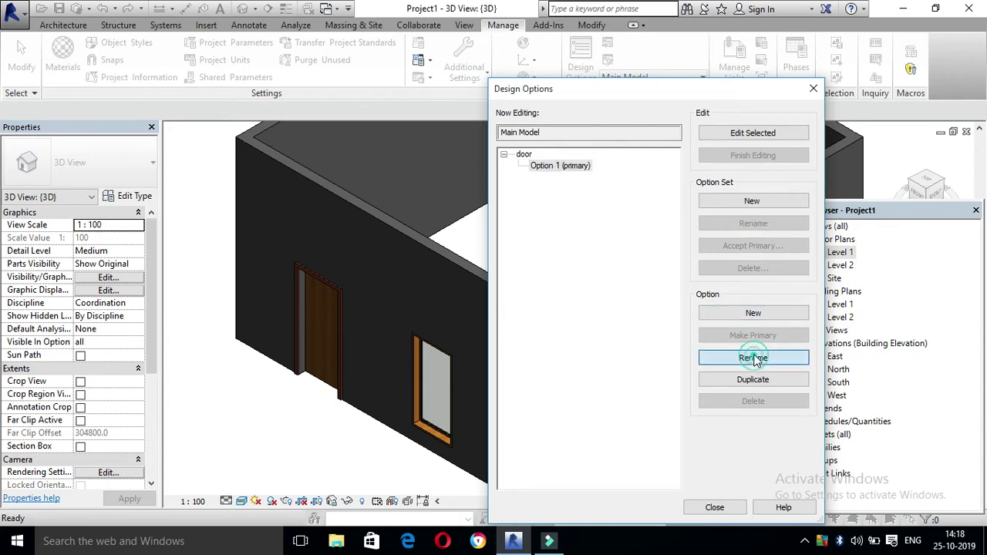
{"action": "type", "text": "s"}
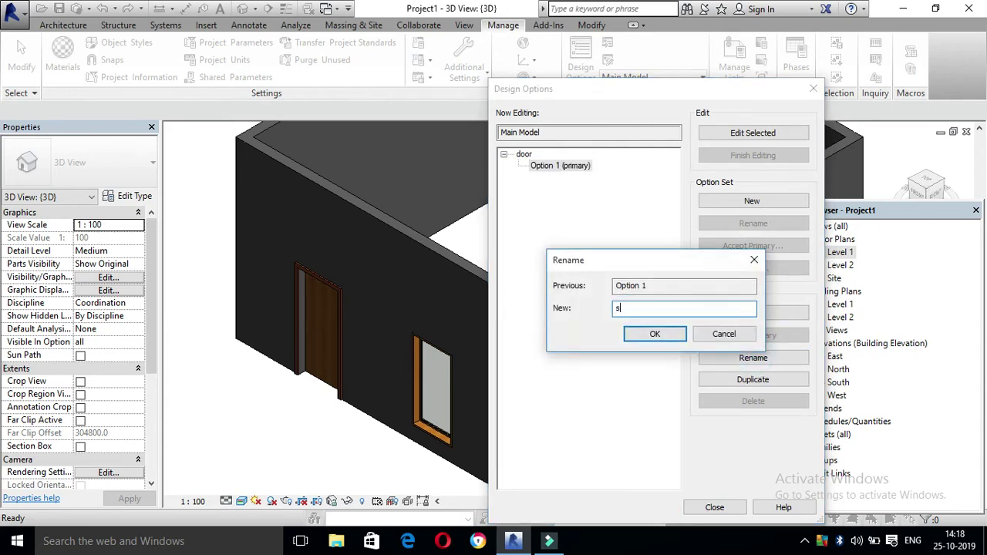
{"action": "type", "text": "ingle"}
{"action": "key", "text": "Return"}
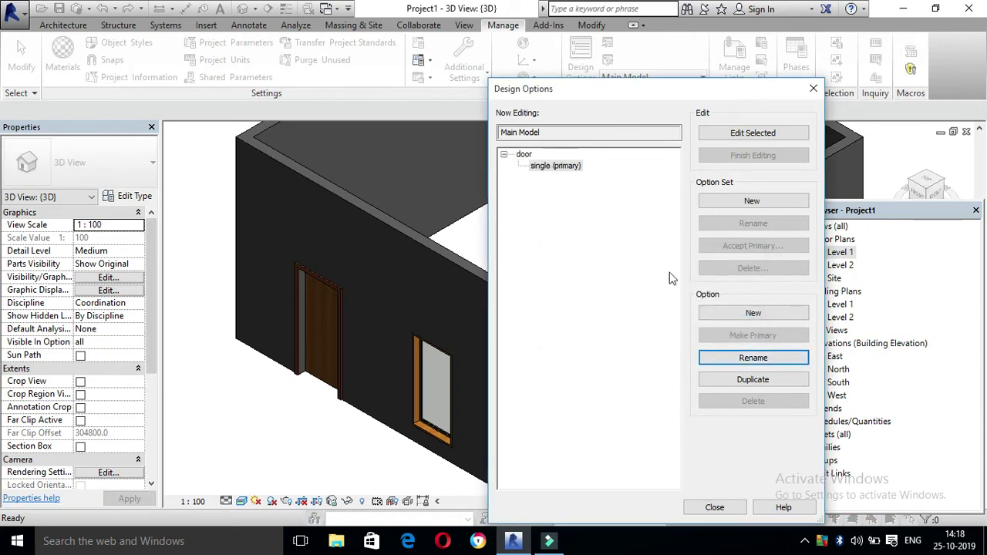
{"action": "left_click", "coordinate": [552, 165]}
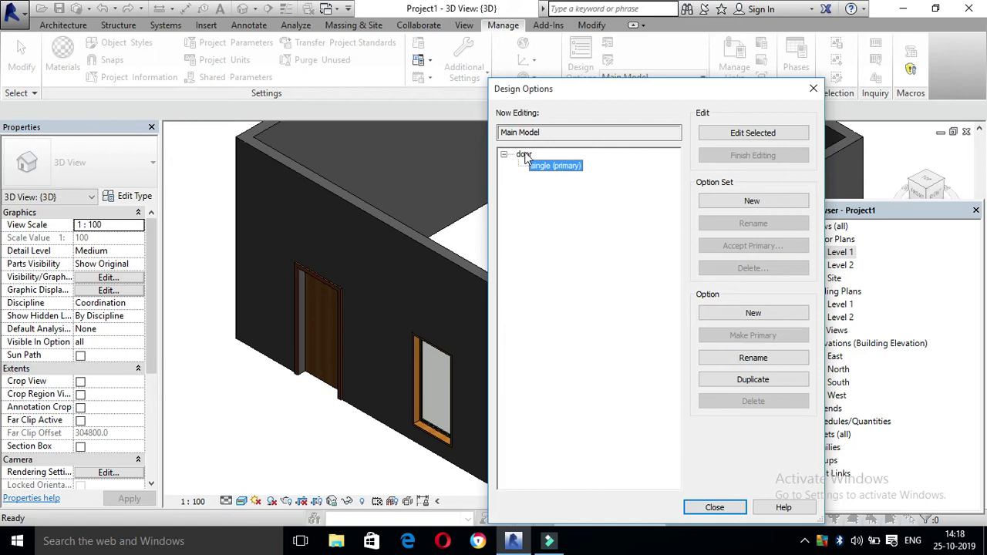
- Add a new option to the door set and rename it 'double'
{"action": "left_click", "coordinate": [739, 316]}
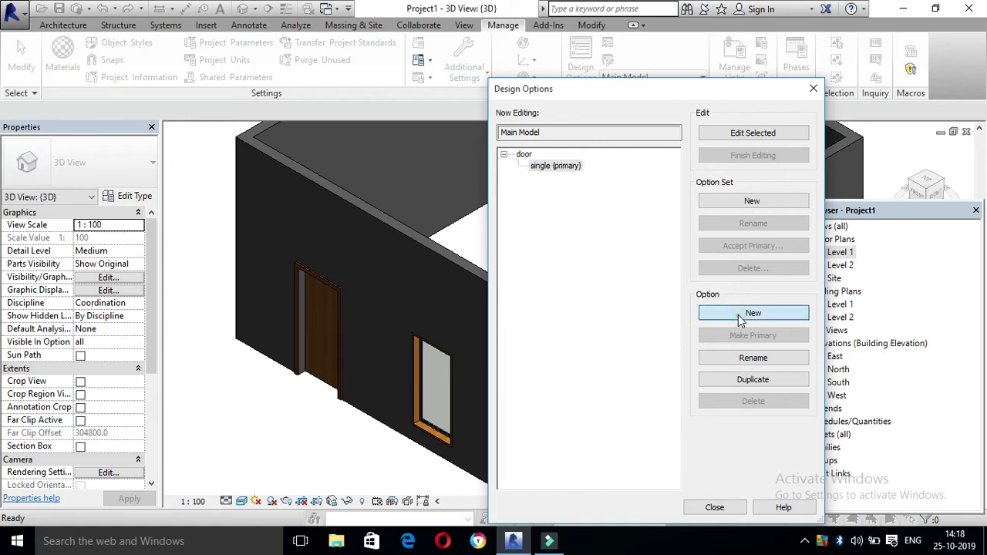
{"action": "left_click", "coordinate": [543, 178]}
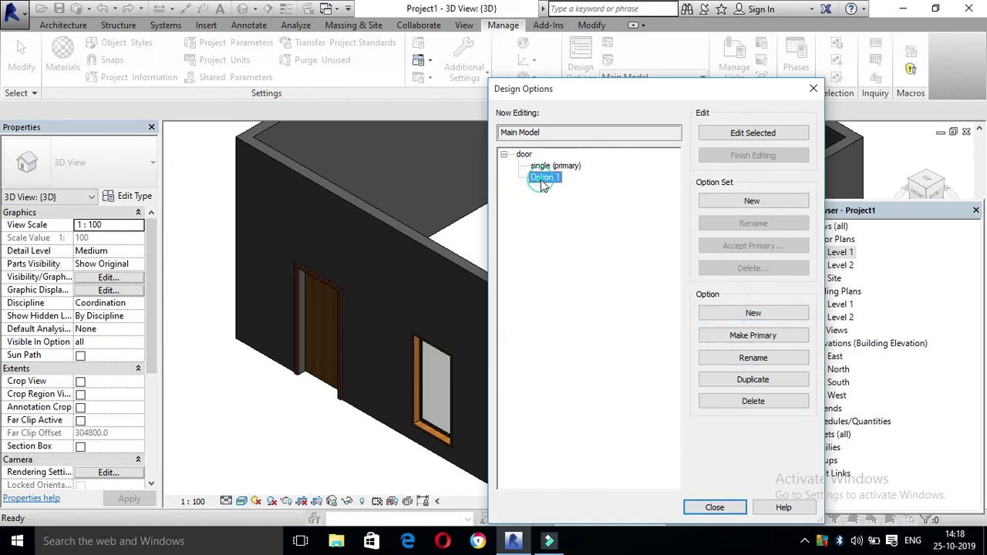
{"action": "left_click", "coordinate": [768, 359]}
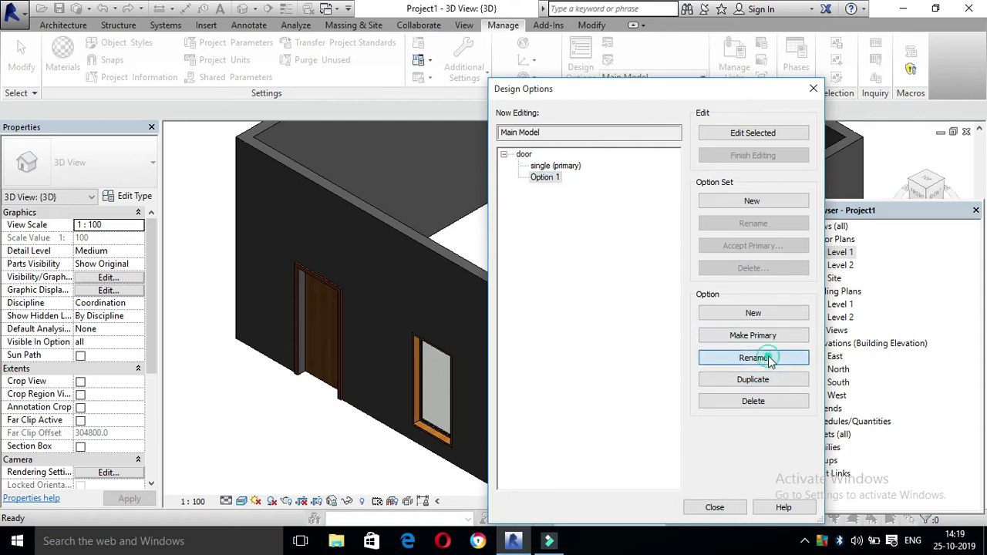
{"action": "type", "text": "double"}
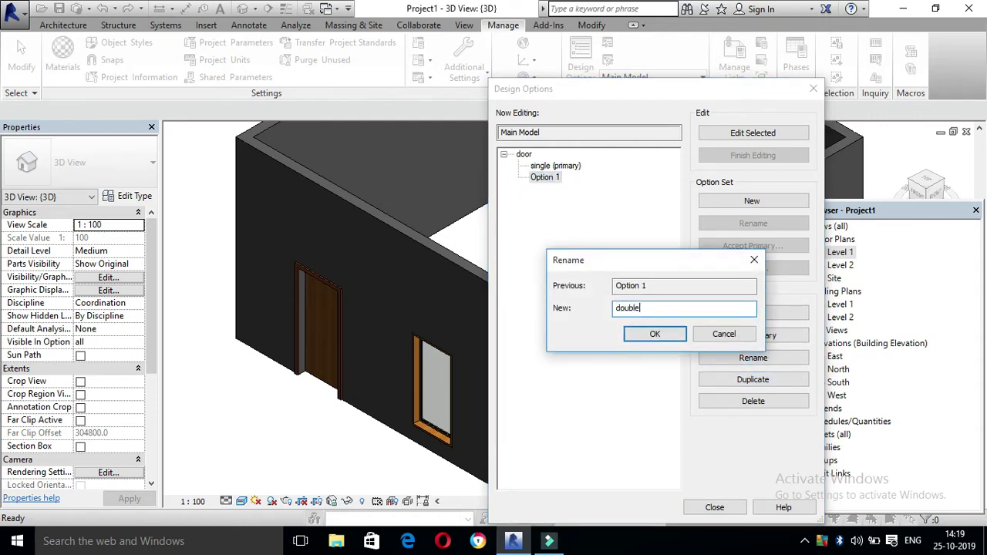
{"action": "key", "text": "Return"}
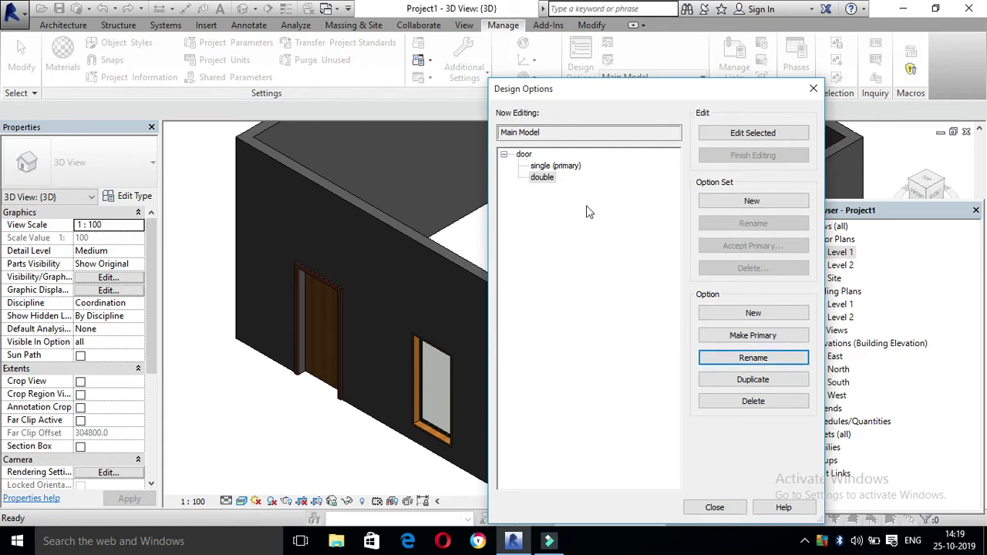
{"action": "left_click", "coordinate": [731, 203]}
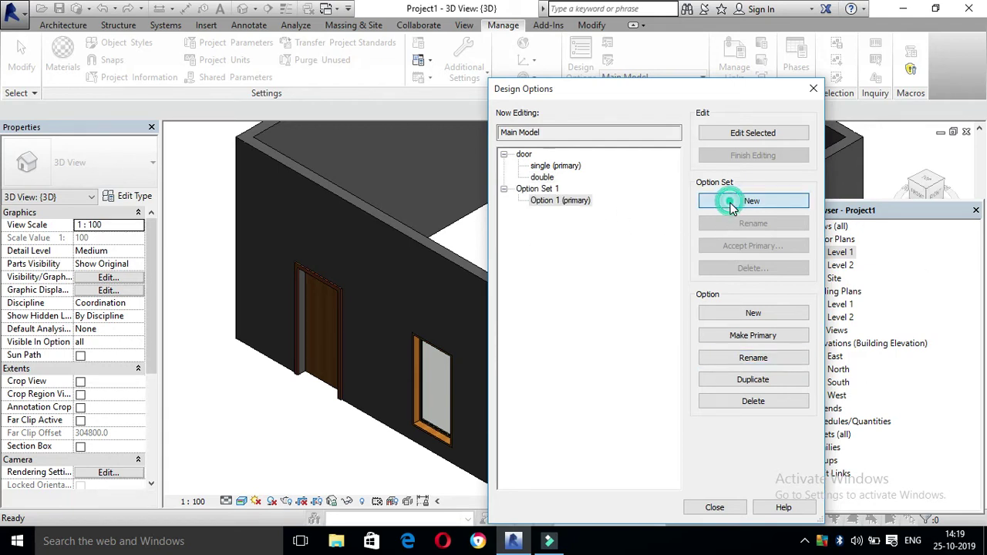
- Delete the extra Option Set 1 and close the Design Options dialog
{"action": "left_click", "coordinate": [540, 189]}
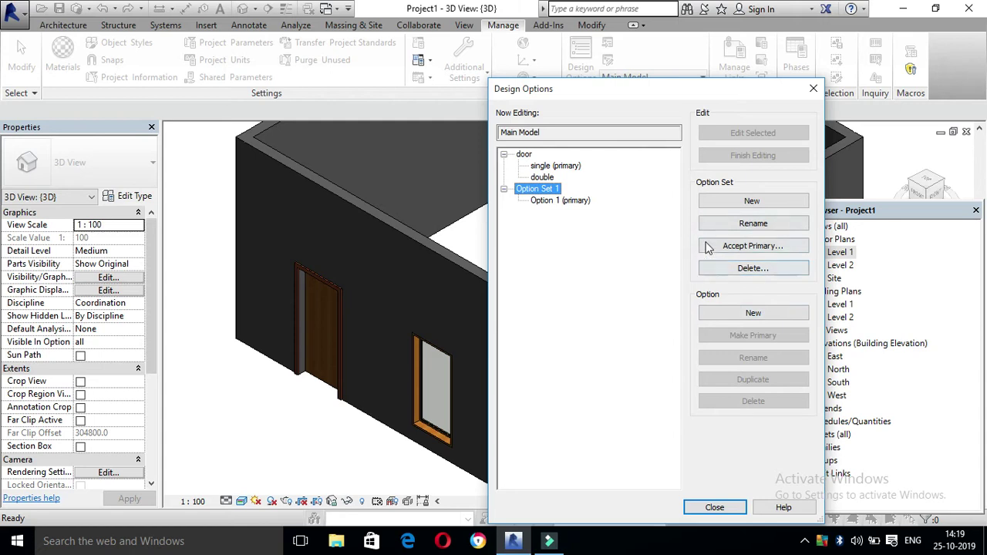
{"action": "left_click", "coordinate": [734, 270]}
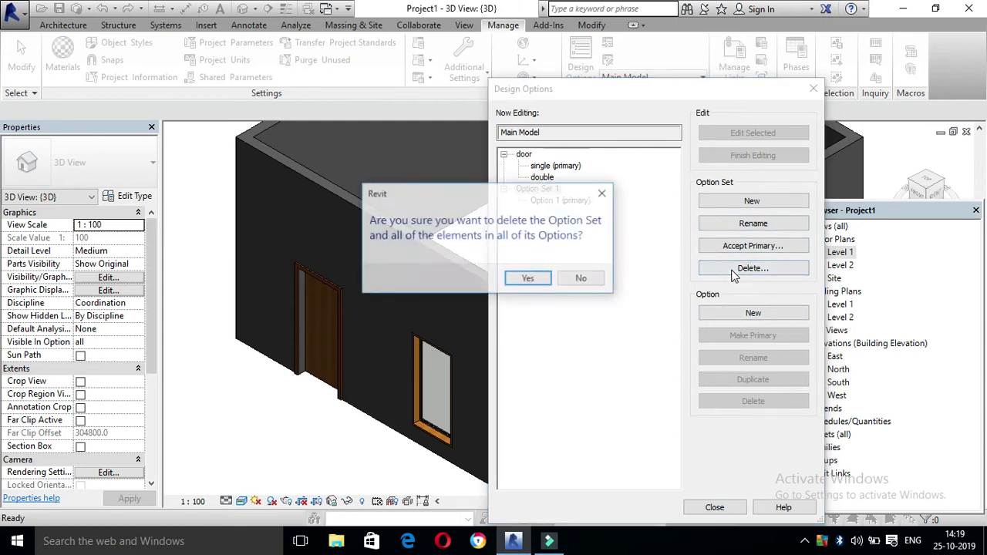
{"action": "left_click", "coordinate": [527, 279]}
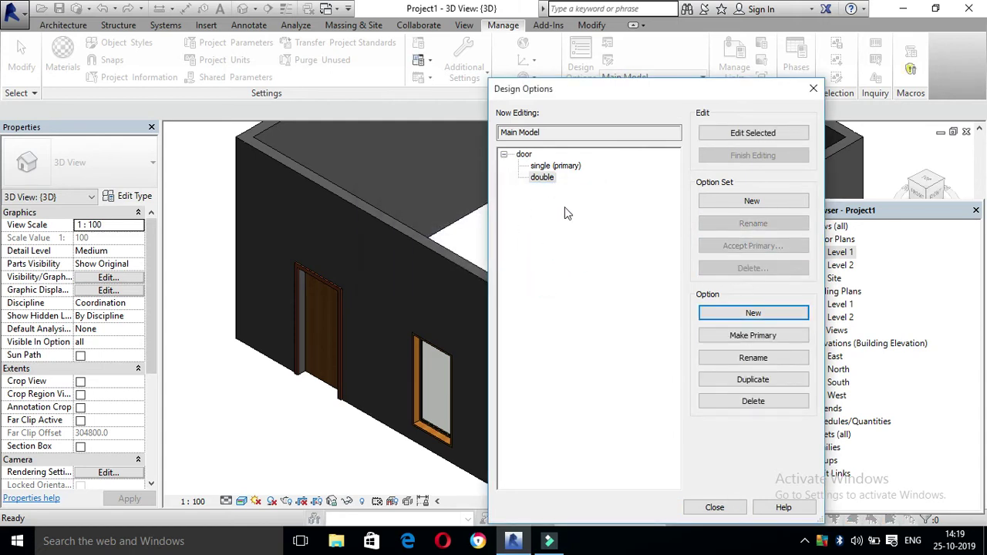
{"action": "left_click", "coordinate": [813, 89]}
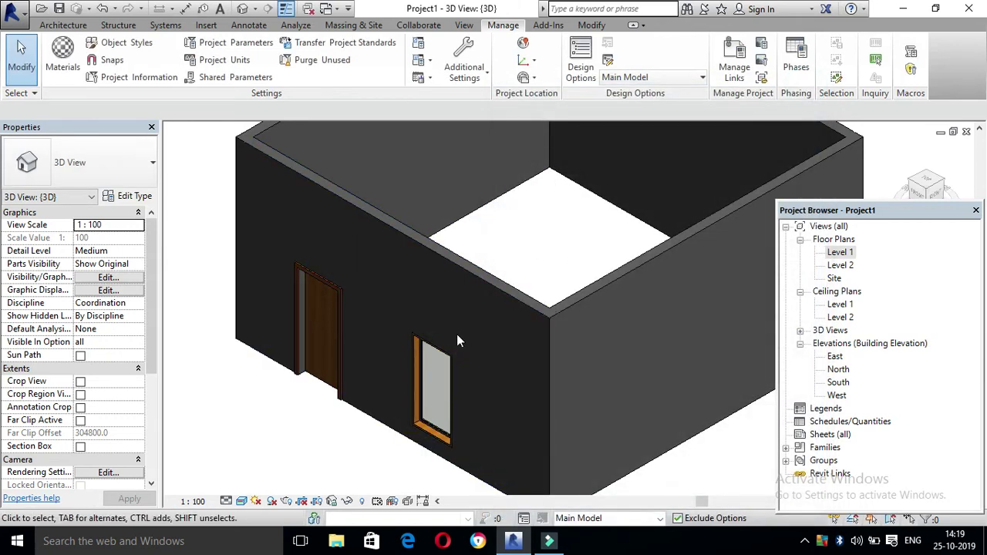
- Select the front wall, then add its door and window to the selection
{"action": "scroll", "coordinate": [416, 362], "scroll_direction": "down", "scroll_amount": 3}
{"action": "scroll", "coordinate": [369, 382], "scroll_direction": "up", "scroll_amount": 3}
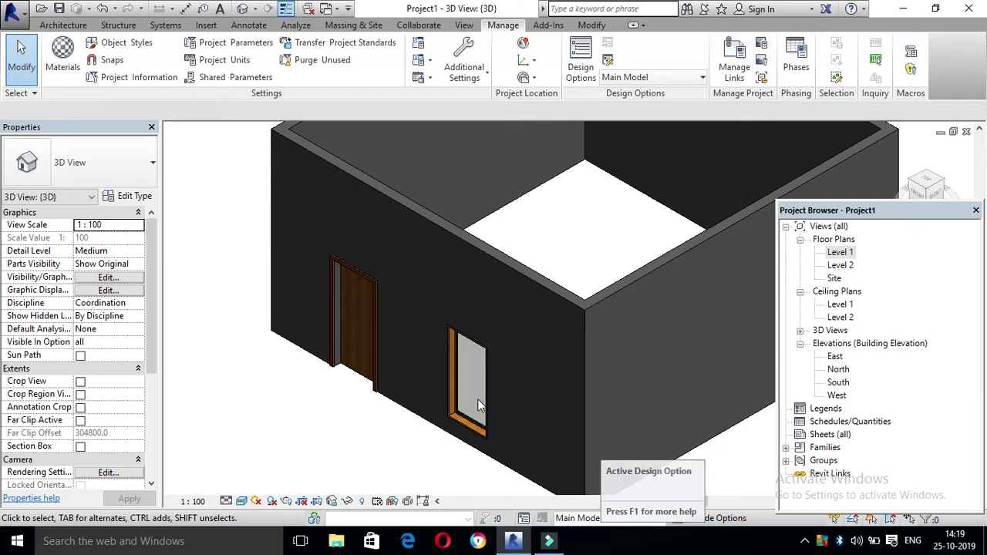
{"action": "scroll", "coordinate": [478, 407], "scroll_direction": "down", "scroll_amount": 1}
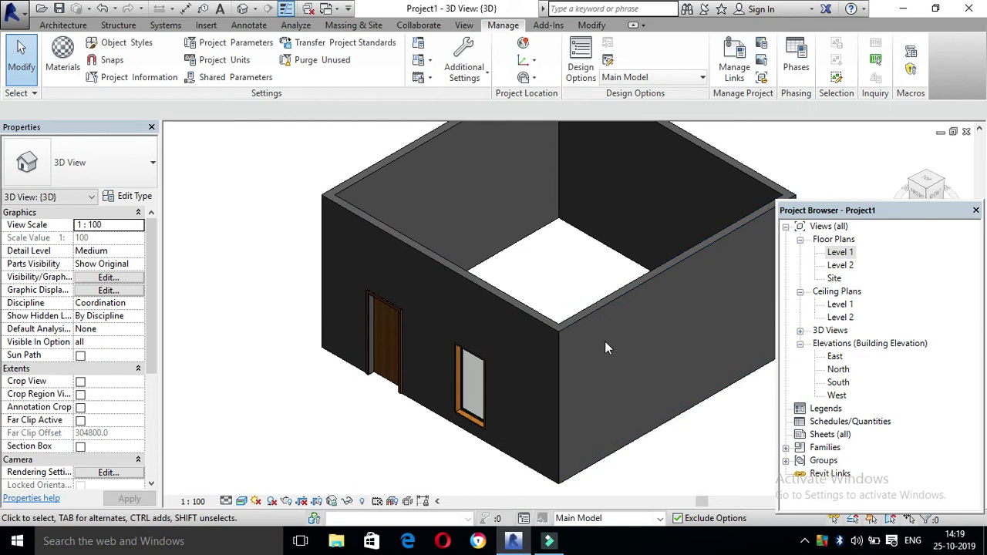
{"action": "scroll", "coordinate": [513, 420], "scroll_direction": "down", "scroll_amount": 1}
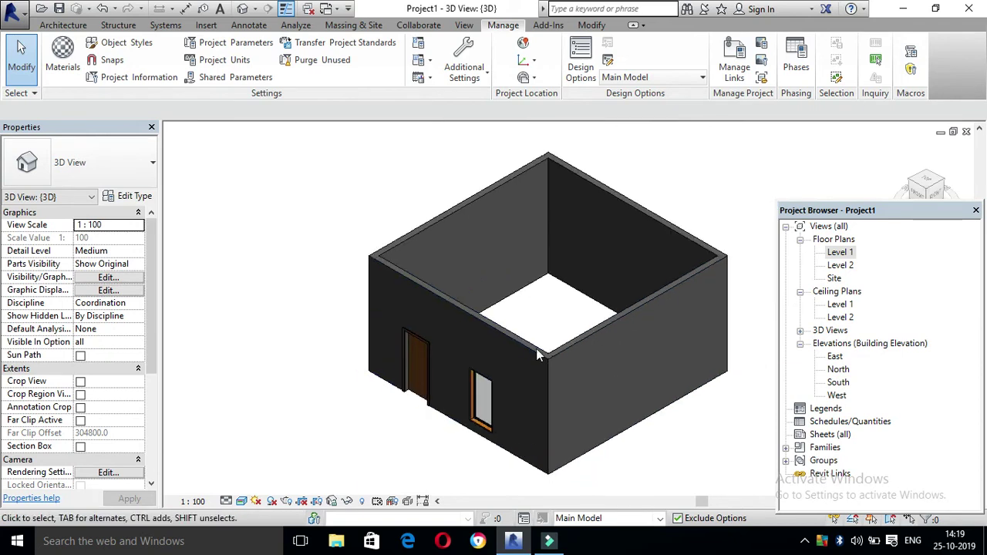
{"action": "left_click", "coordinate": [476, 328]}
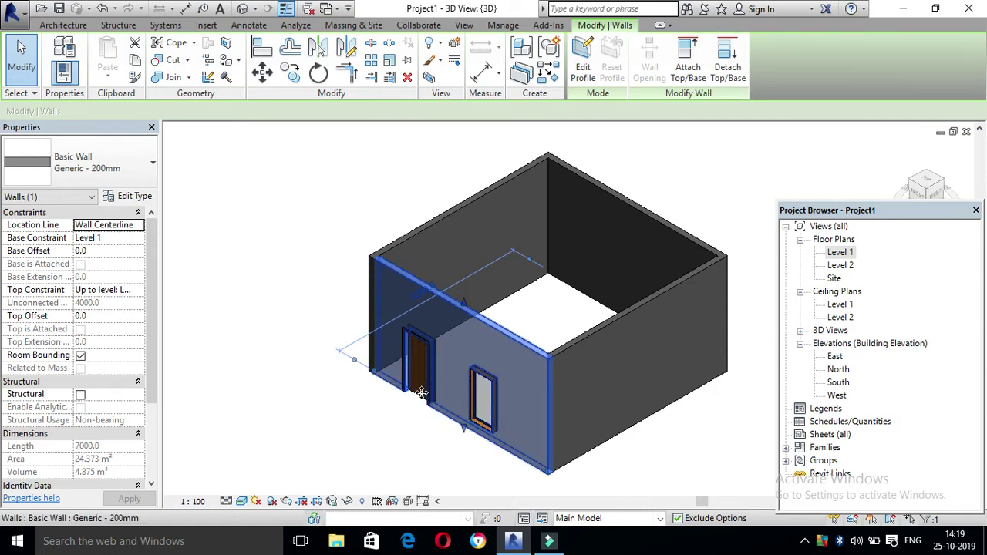
{"action": "scroll", "coordinate": [419, 401], "scroll_direction": "up", "scroll_amount": 2}
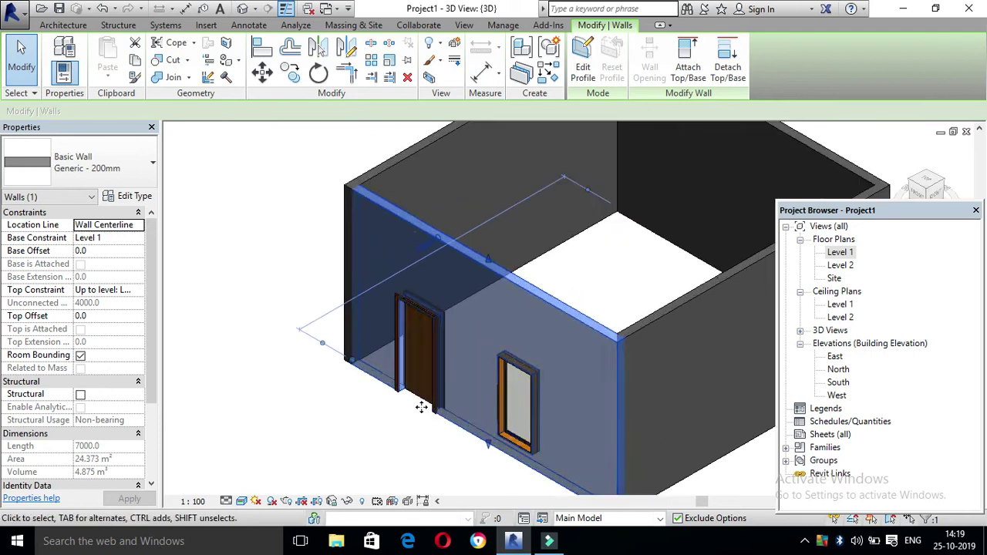
{"action": "scroll", "coordinate": [421, 408], "scroll_direction": "up", "scroll_amount": 2}
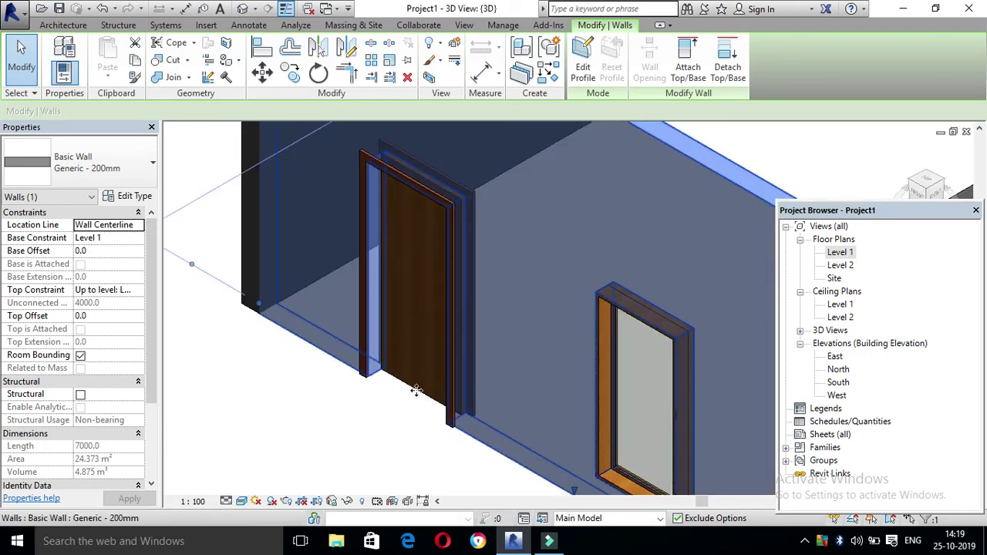
{"action": "left_click", "coordinate": [413, 389], "text": "ctrl"}
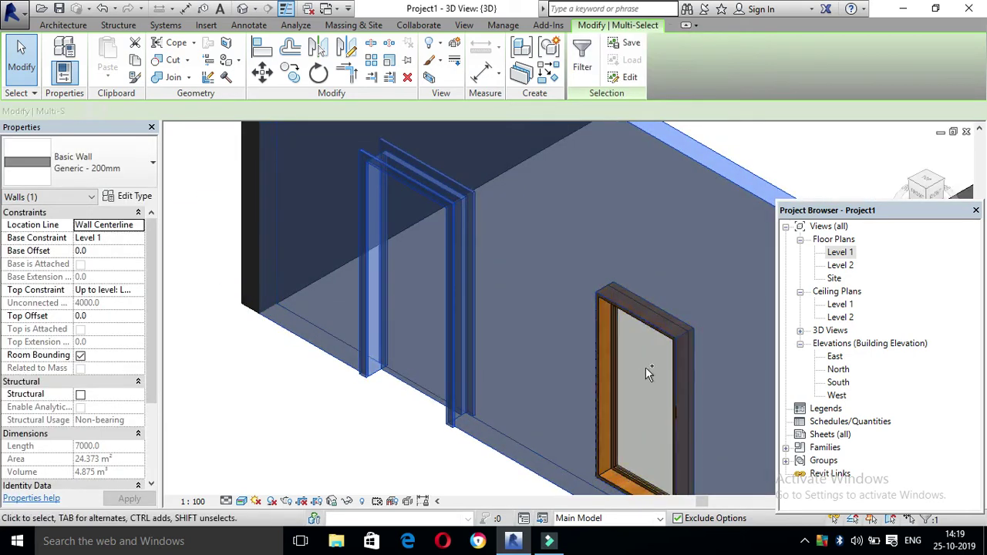
{"action": "left_click", "coordinate": [607, 358], "text": "ctrl"}
{"action": "scroll", "coordinate": [454, 371], "scroll_direction": "down", "scroll_amount": 1}
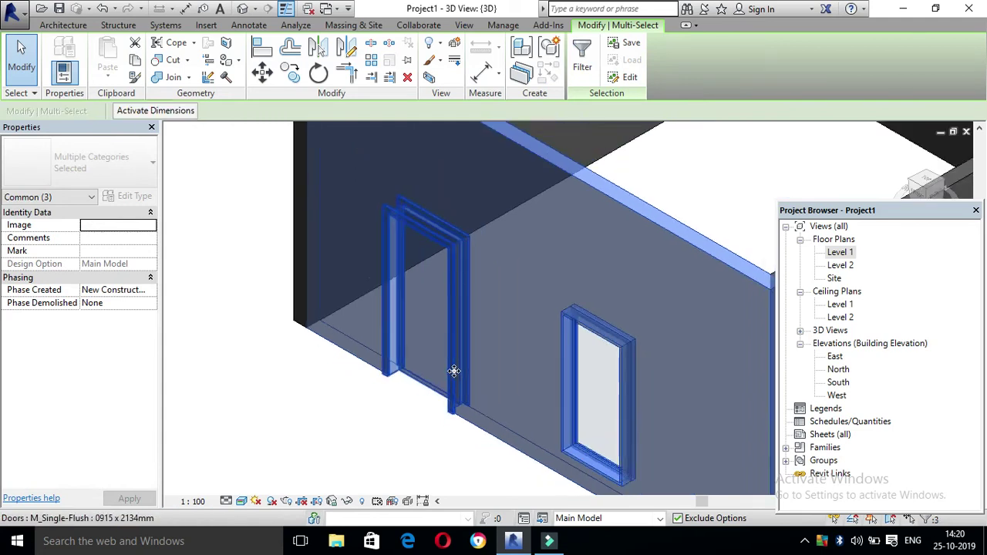
{"action": "scroll", "coordinate": [453, 371], "scroll_direction": "down", "scroll_amount": 4}
{"action": "scroll", "coordinate": [517, 415], "scroll_direction": "up", "scroll_amount": 3}
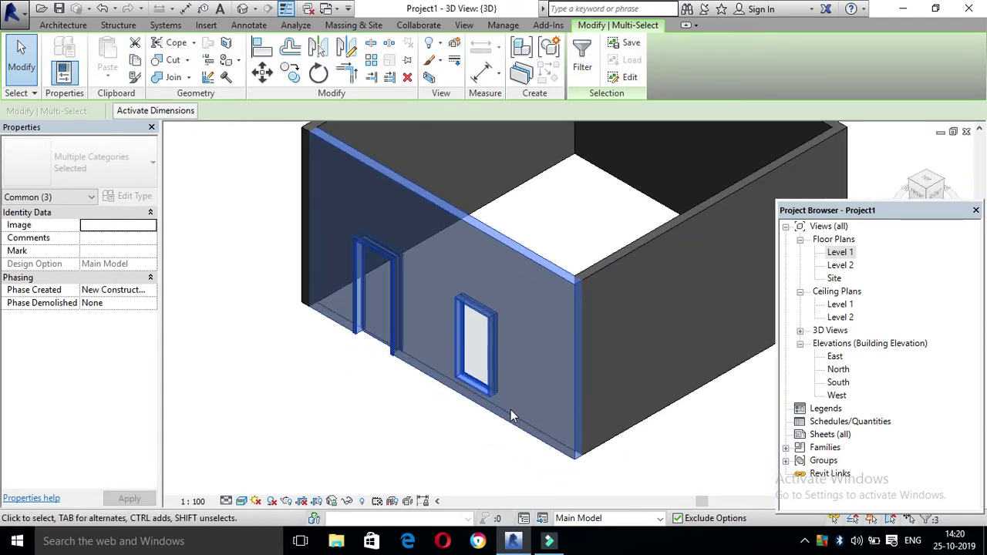
- Add the selected wall, door and window to the door set's single and double options
{"action": "left_click", "coordinate": [544, 520]}
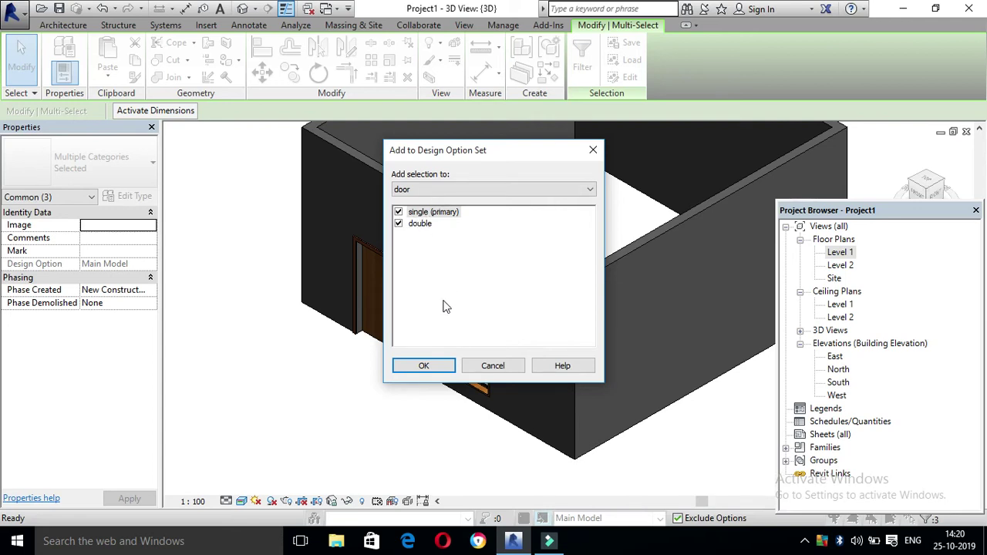
{"action": "left_click", "coordinate": [437, 365]}
{"action": "scroll", "coordinate": [436, 365], "scroll_direction": "down", "scroll_amount": 5}
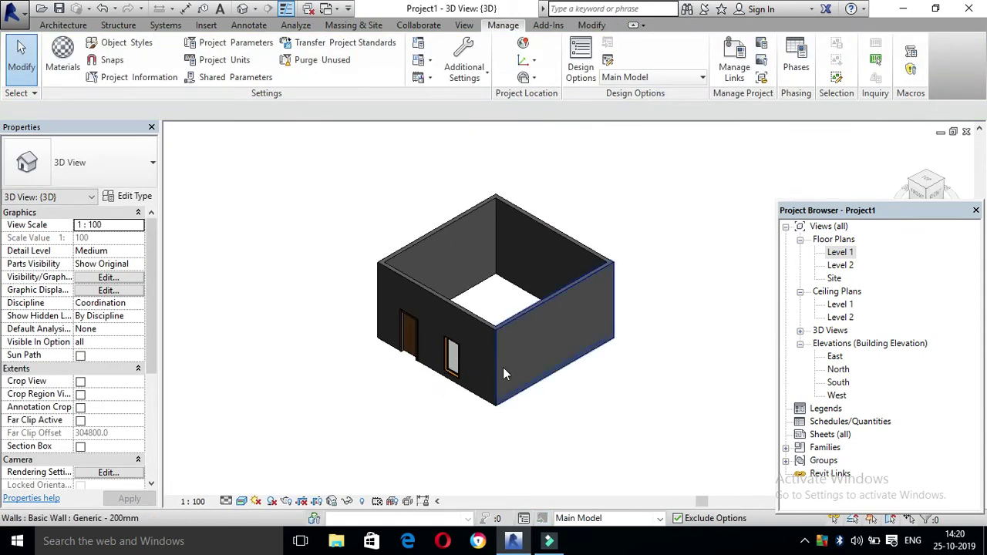
- Activate the single (primary) option and select its front wall to check it
{"action": "left_click_drag", "start_coordinate": [336, 159], "coordinate": [665, 458]}
{"action": "scroll", "coordinate": [596, 355], "scroll_direction": "up", "scroll_amount": 2}
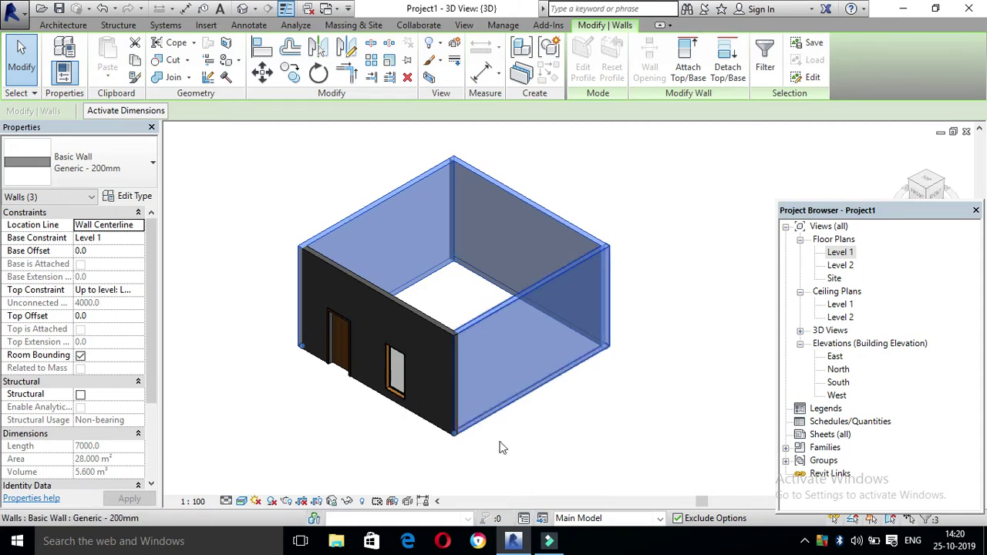
{"action": "left_click", "coordinate": [591, 472]}
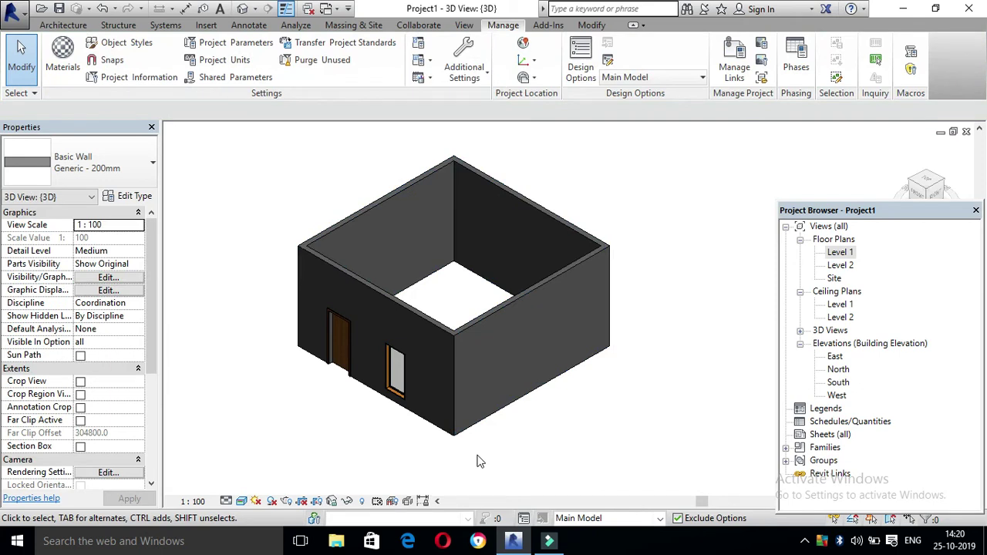
{"action": "left_click", "coordinate": [606, 518]}
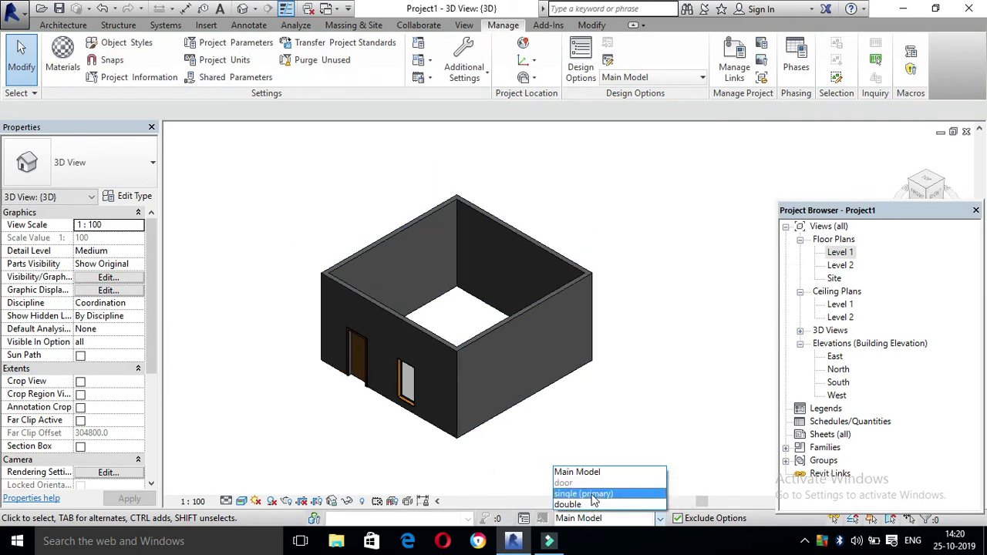
{"action": "left_click", "coordinate": [592, 495]}
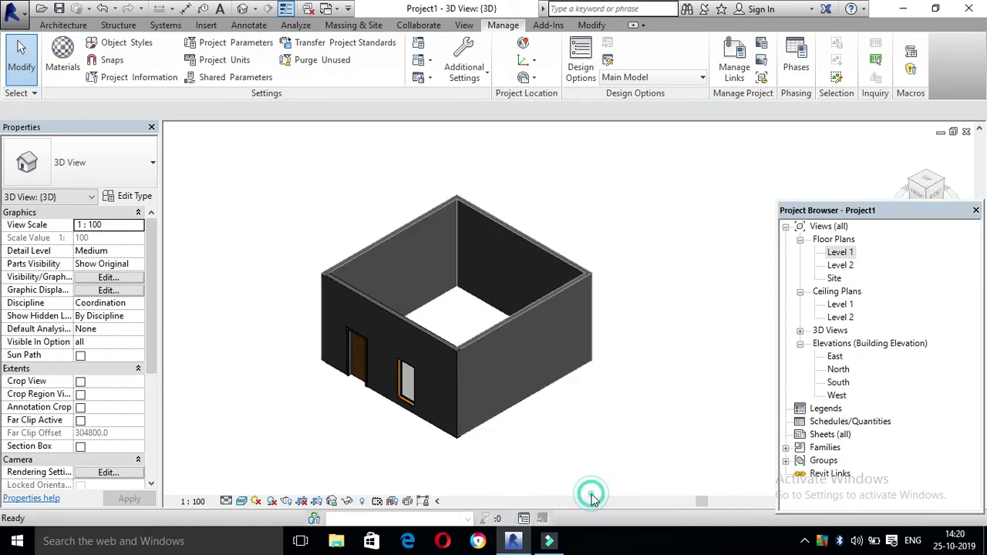
{"action": "left_click", "coordinate": [437, 344]}
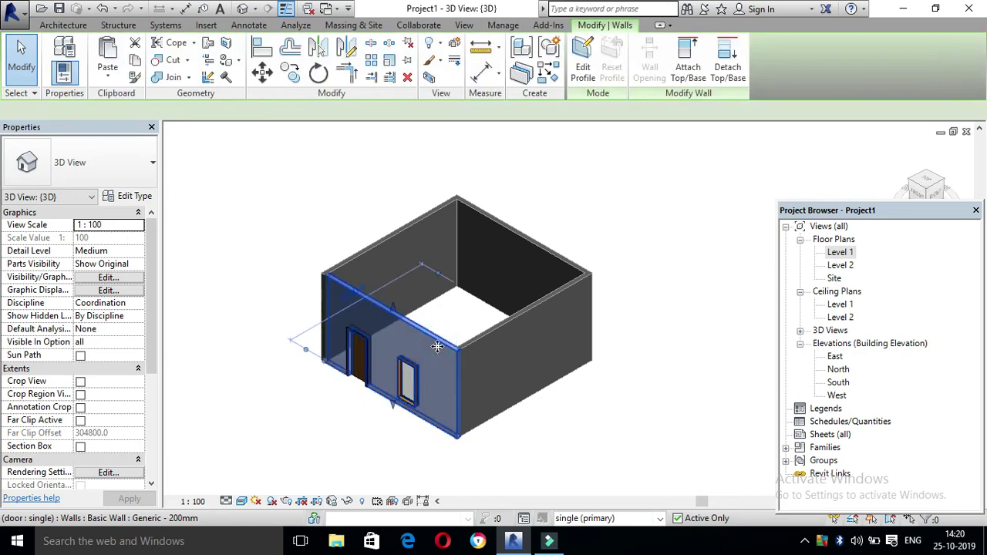
{"action": "left_click", "coordinate": [530, 313]}
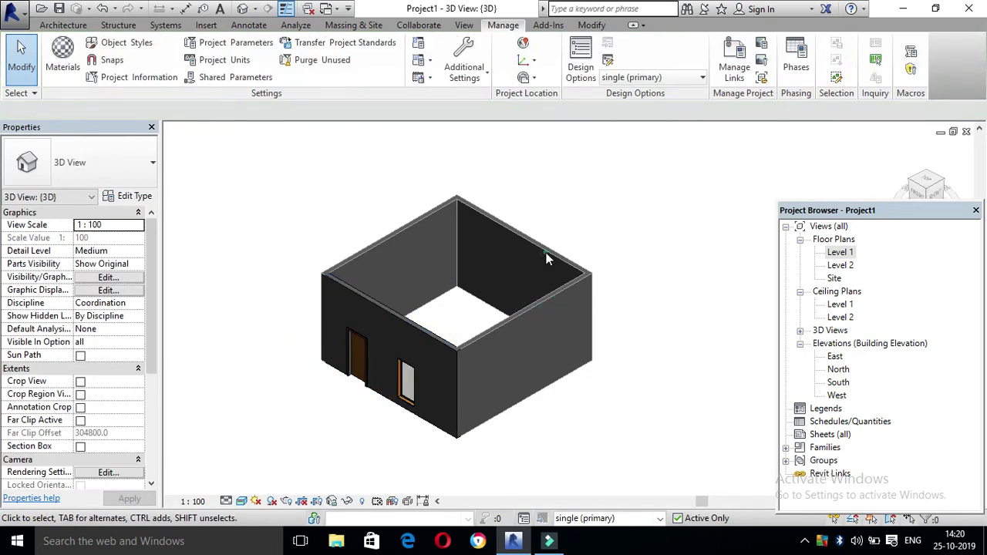
- Switch to the double option and check its copy of the front wall
{"action": "left_click", "coordinate": [628, 518]}
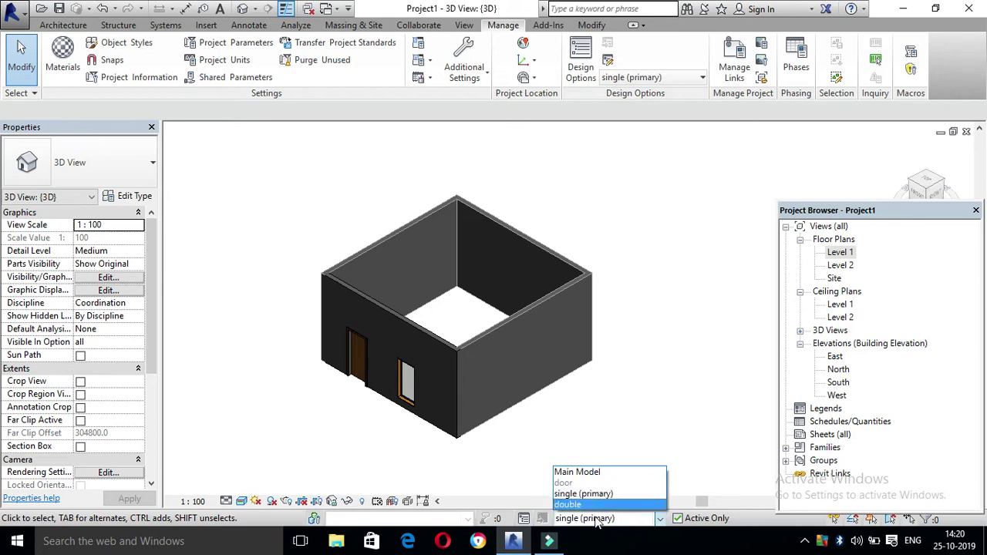
{"action": "left_click", "coordinate": [598, 503]}
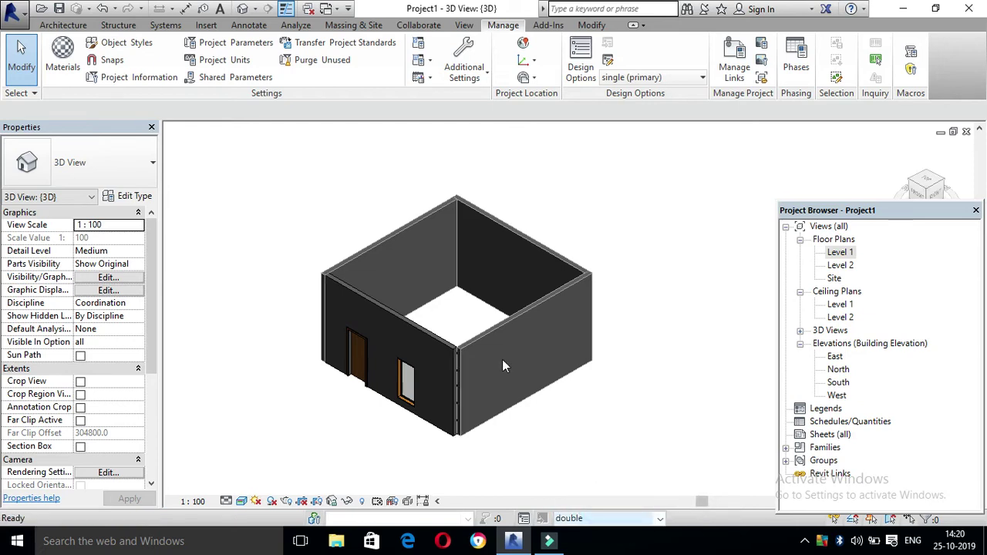
{"action": "left_click", "coordinate": [408, 334]}
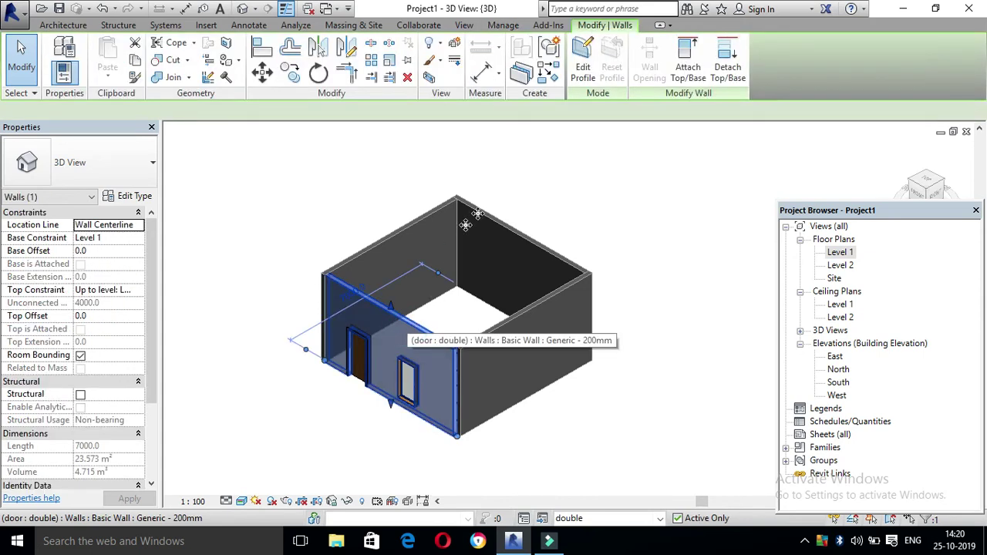
{"action": "left_click", "coordinate": [644, 361]}
- Check the door in single, then return to double and select its door copy
{"action": "left_click", "coordinate": [609, 518]}
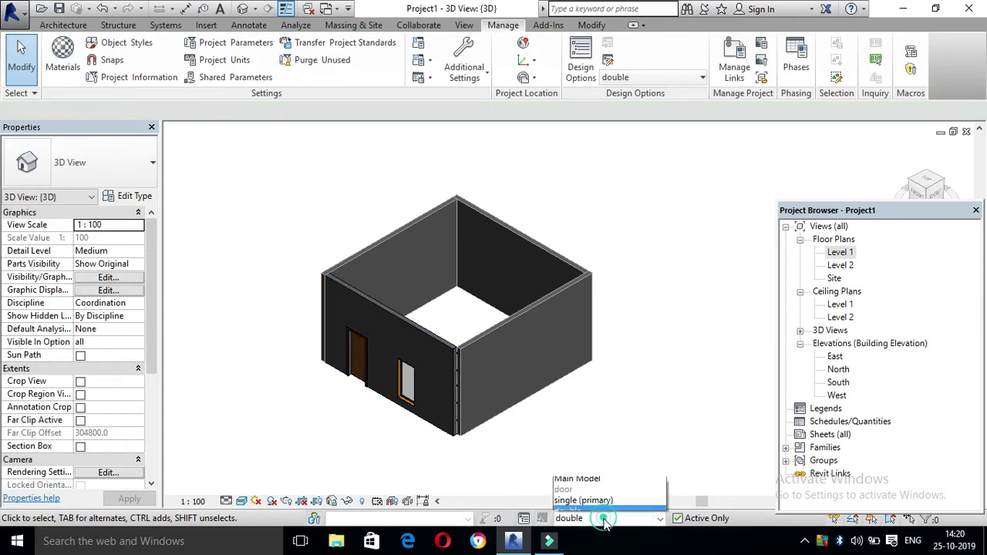
{"action": "left_click", "coordinate": [356, 339]}
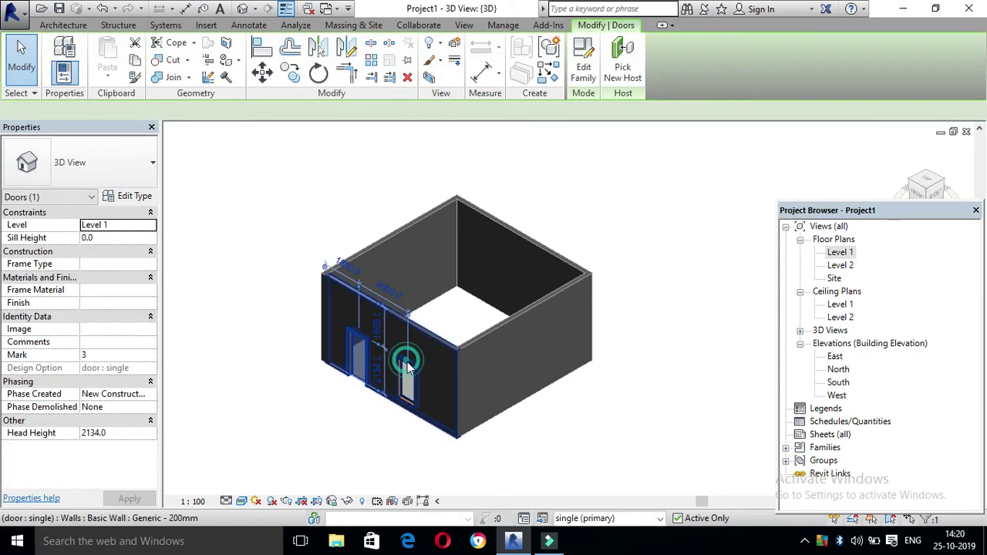
{"action": "left_click", "coordinate": [638, 451]}
{"action": "left_click", "coordinate": [618, 518]}
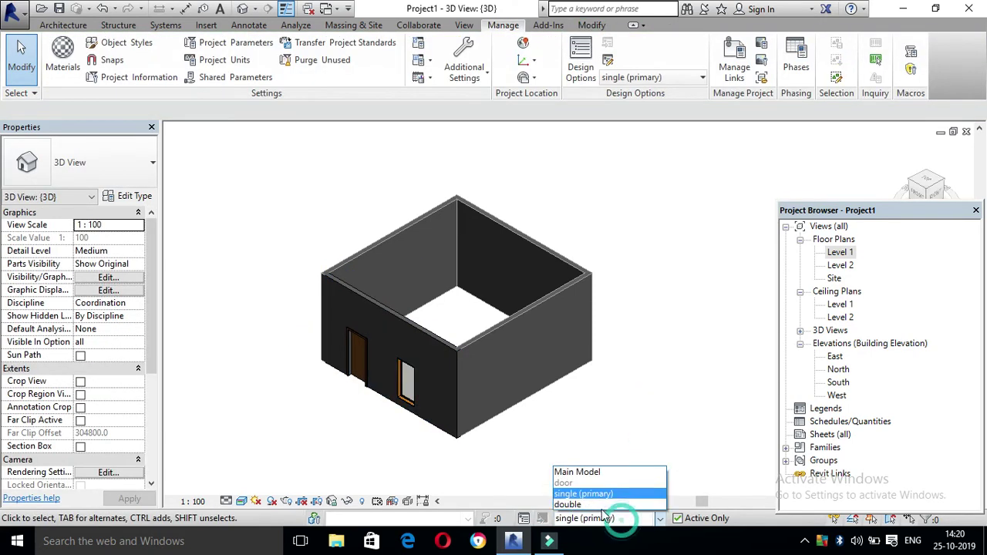
{"action": "left_click", "coordinate": [586, 503]}
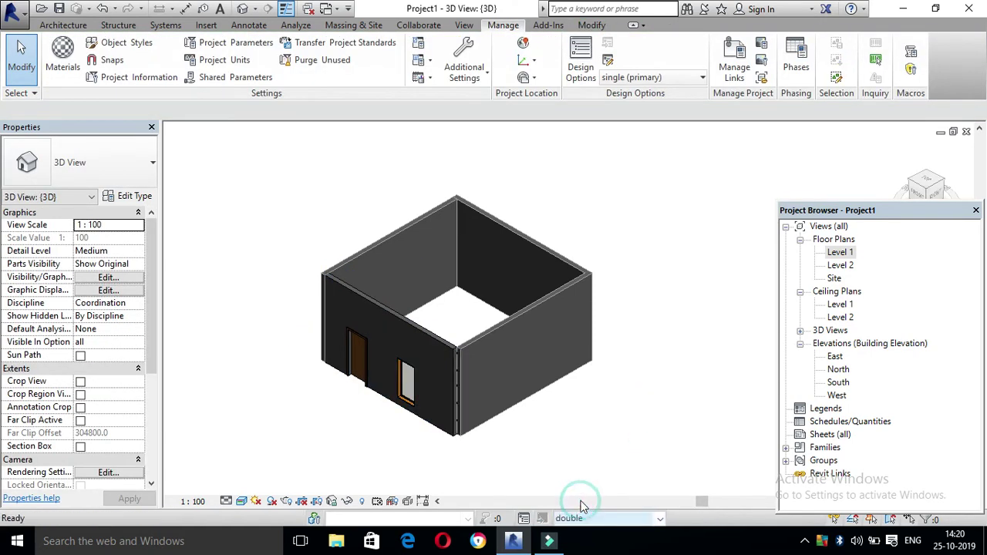
{"action": "left_click", "coordinate": [357, 344]}
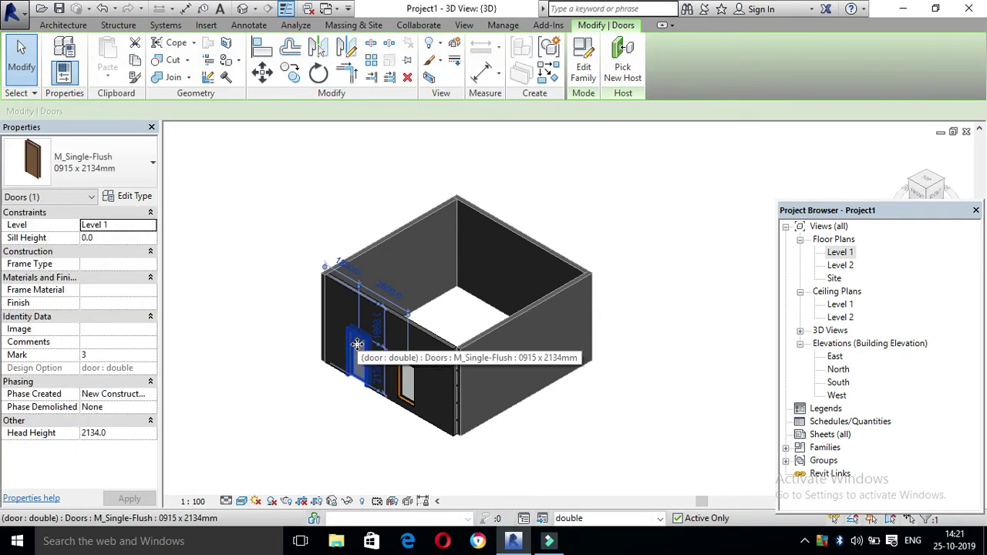
- Delete the double option's door and start placing a 0915 x 2134mm door
{"action": "key", "text": "Delete"}
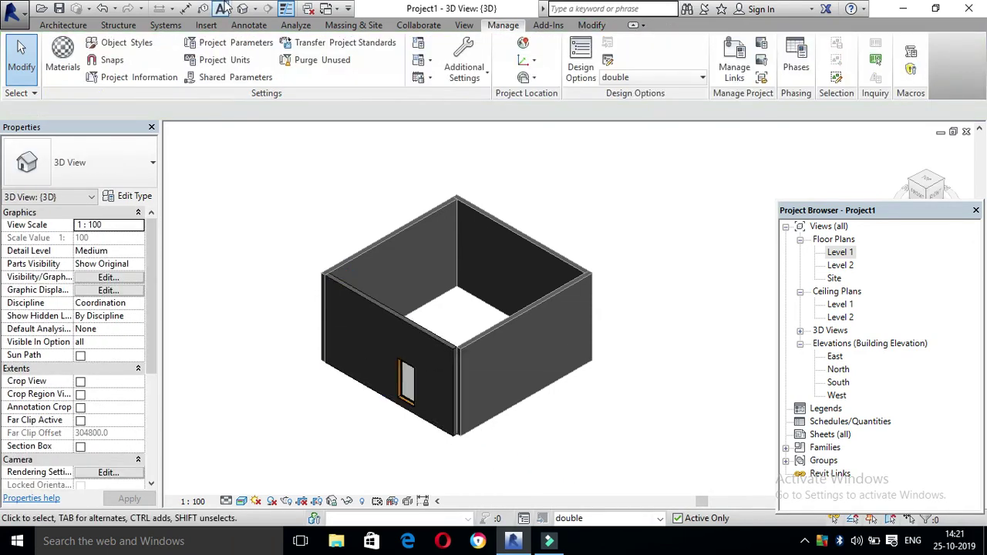
{"action": "left_click", "coordinate": [63, 25]}
{"action": "left_click", "coordinate": [87, 58]}
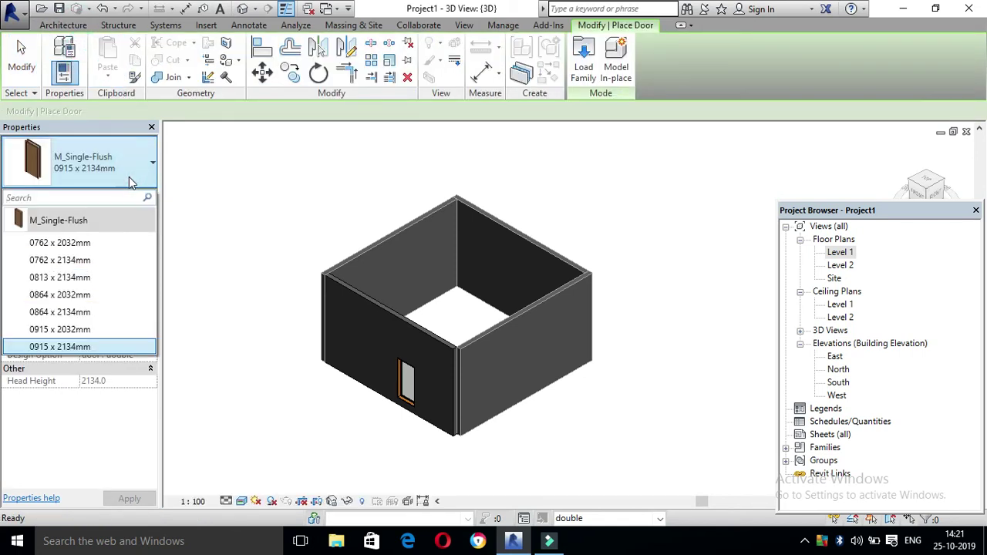
{"action": "left_click", "coordinate": [133, 179]}
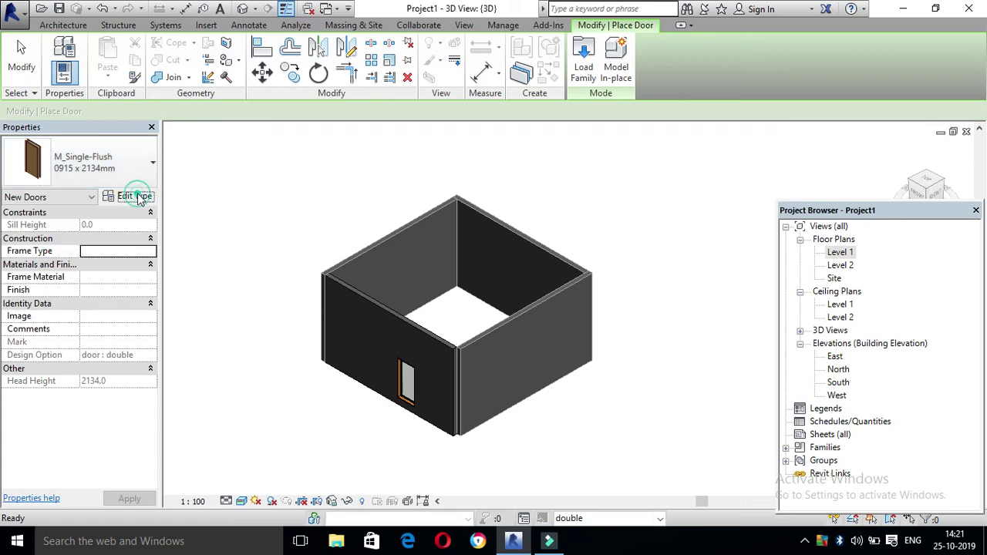
{"action": "left_click", "coordinate": [133, 196]}
- Browse to the Libraries > India > Doors > Residential door family folder
{"action": "left_click", "coordinate": [679, 81]}
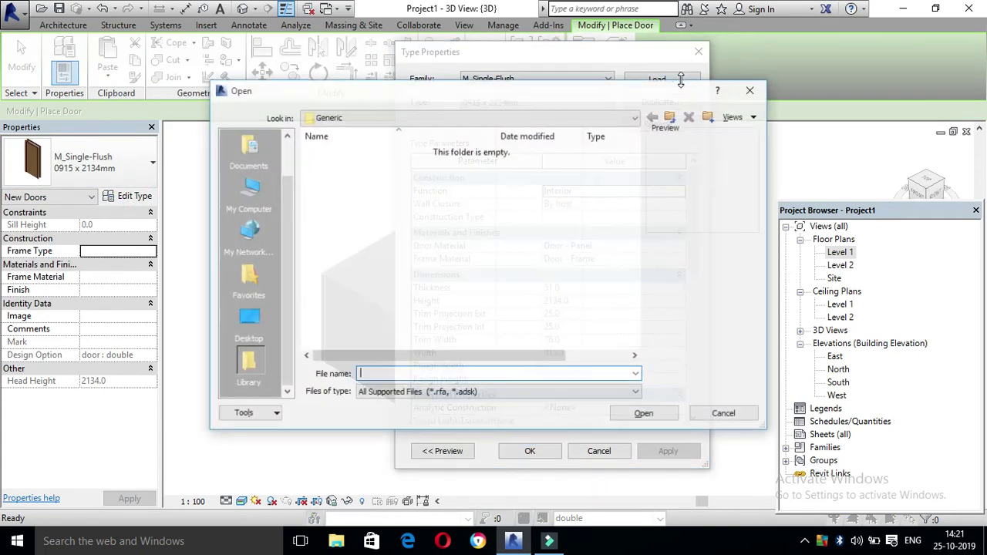
{"action": "left_click", "coordinate": [368, 121]}
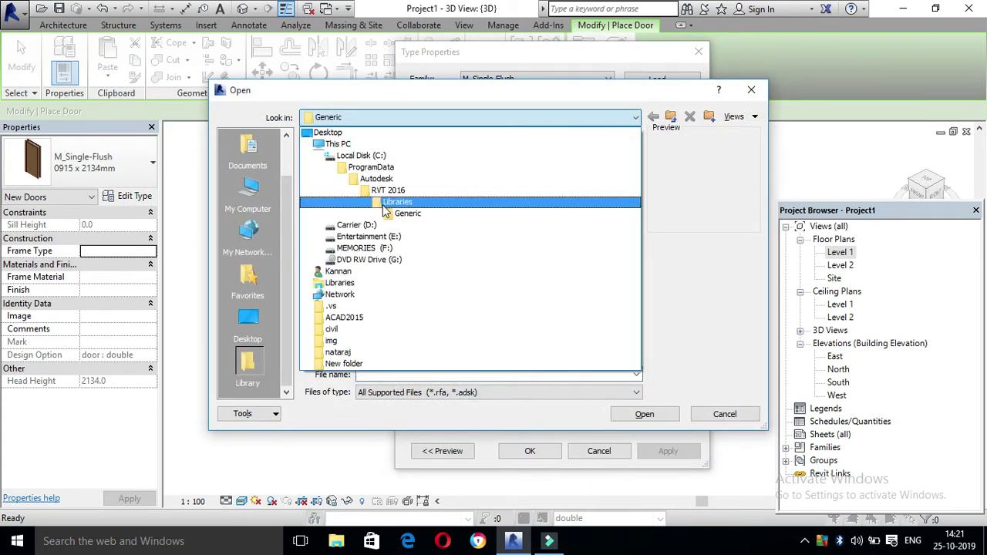
{"action": "left_click", "coordinate": [386, 210]}
{"action": "double_click", "coordinate": [328, 165]}
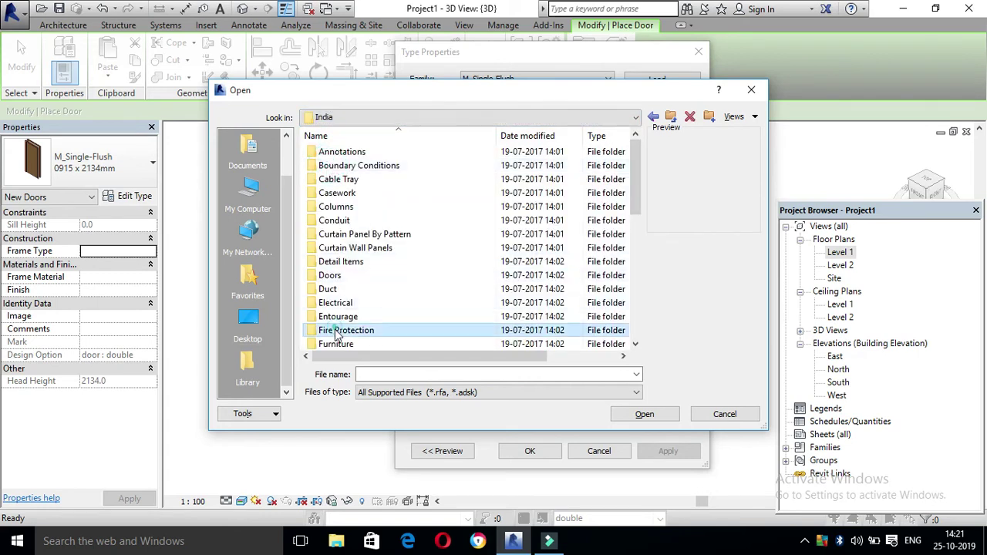
{"action": "double_click", "coordinate": [331, 277]}
{"action": "left_click", "coordinate": [335, 276]}
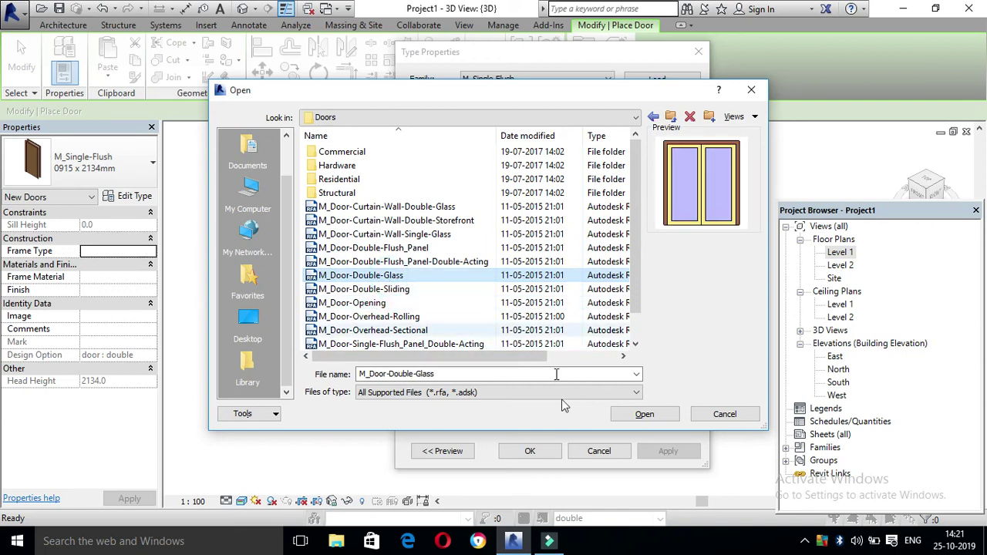
{"action": "double_click", "coordinate": [343, 179]}
- Load M_Door-Interior-Double-Pocket-2_Panel-Wood and confirm its types and type properties
{"action": "left_click", "coordinate": [373, 262]}
{"action": "left_click", "coordinate": [386, 275]}
{"action": "key", "text": "Up"}
{"action": "key", "text": "Up"}
{"action": "key", "text": "Up"}
{"action": "key", "text": "Up"}
{"action": "left_click", "coordinate": [417, 262]}
{"action": "left_click", "coordinate": [656, 414]}
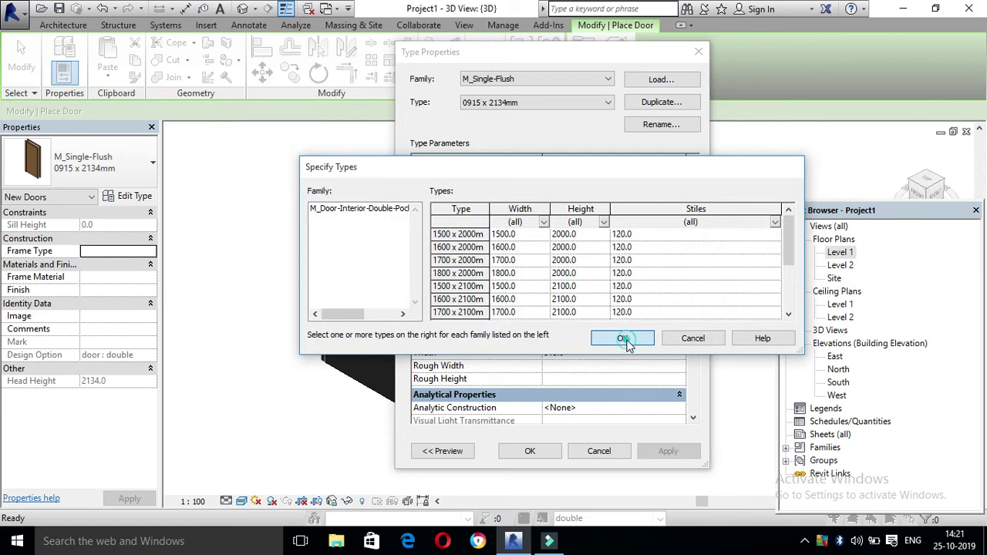
{"action": "left_click", "coordinate": [623, 339]}
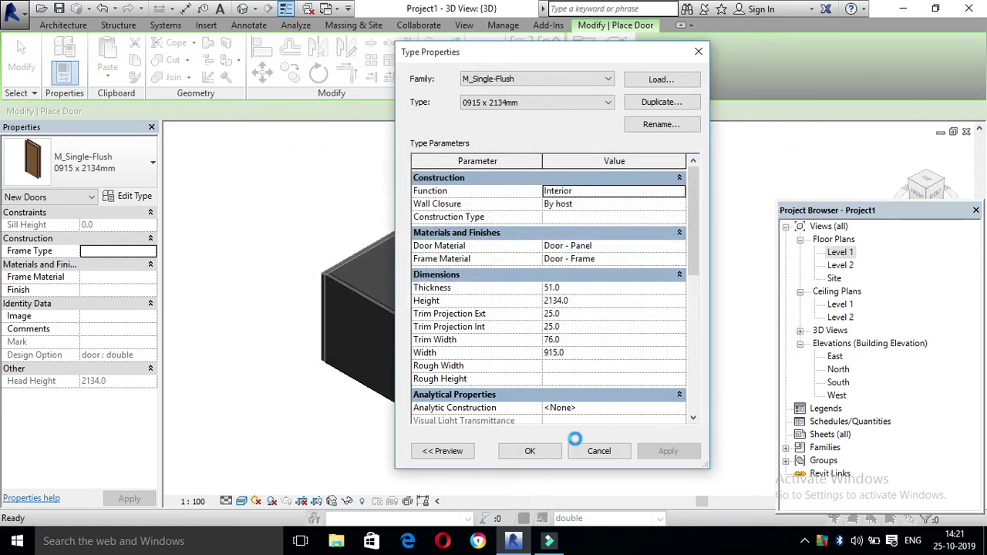
{"action": "left_click", "coordinate": [531, 452]}
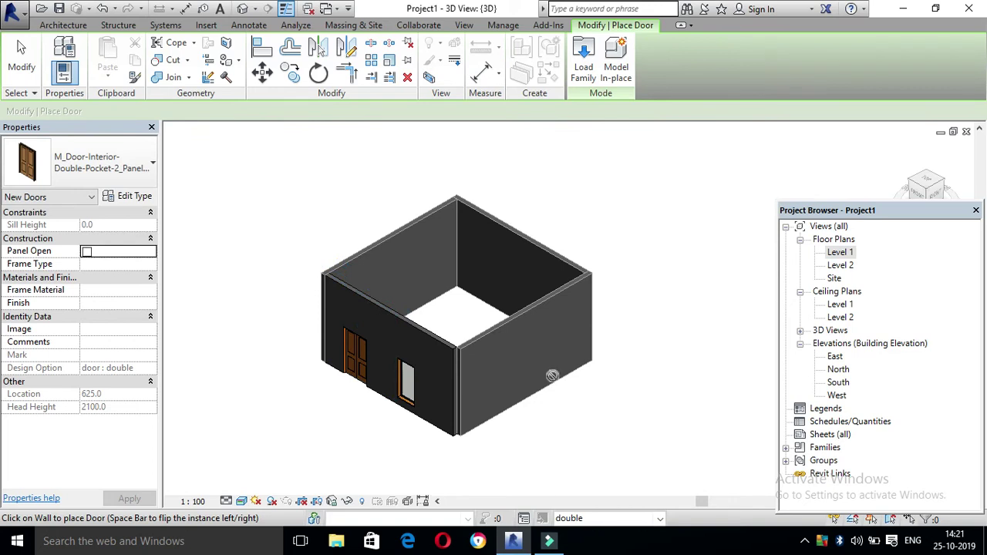
- Try placing the pocket door on the right wall and cancel the rejected placement
{"action": "scroll", "coordinate": [376, 363], "scroll_direction": "up", "scroll_amount": 5}
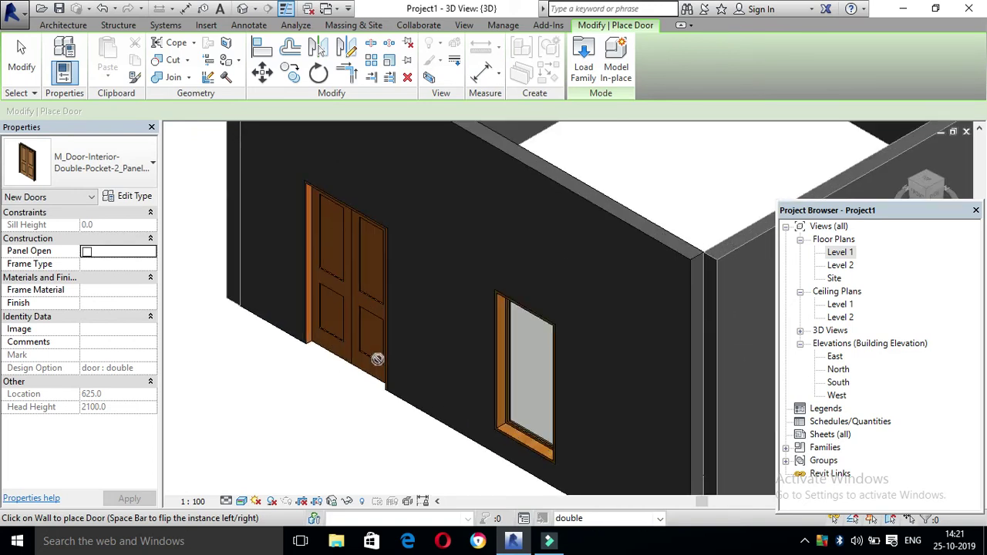
{"action": "scroll", "coordinate": [377, 360], "scroll_direction": "down", "scroll_amount": 5}
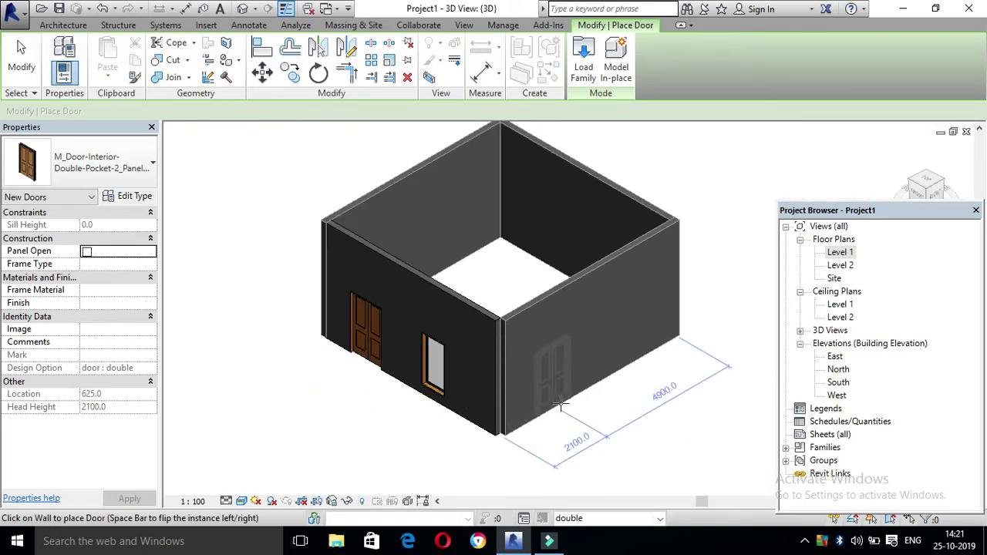
{"action": "left_click", "coordinate": [562, 400]}
{"action": "left_click", "coordinate": [935, 507]}
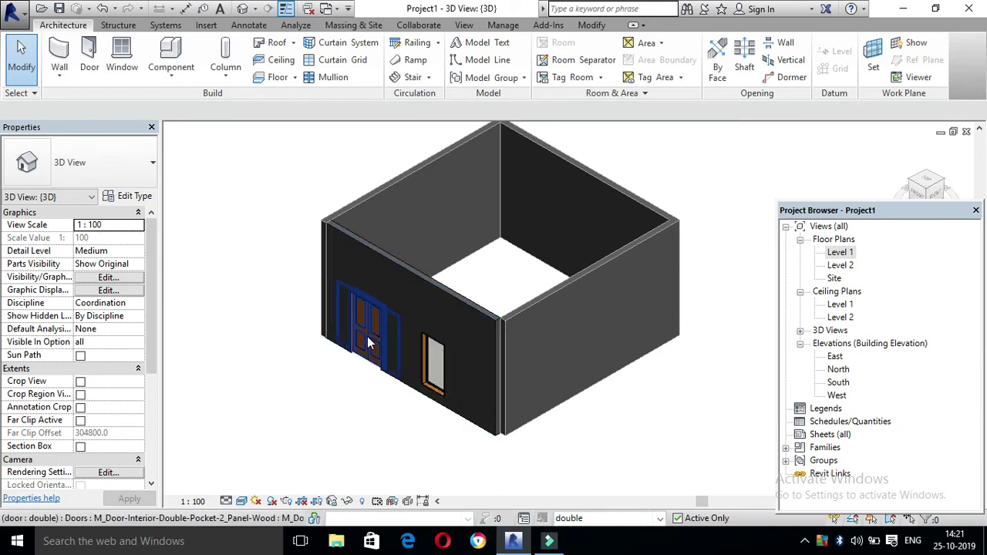
- Preview the single (primary) option, then switch back to double and zoom in
{"action": "left_click", "coordinate": [607, 522]}
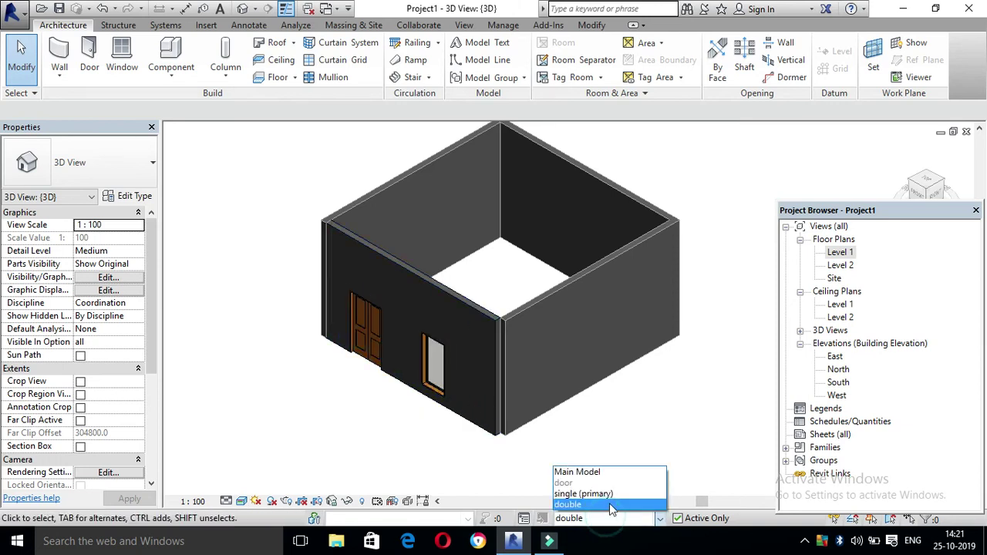
{"action": "left_click", "coordinate": [607, 493]}
{"action": "left_click", "coordinate": [607, 519]}
{"action": "left_click", "coordinate": [592, 496]}
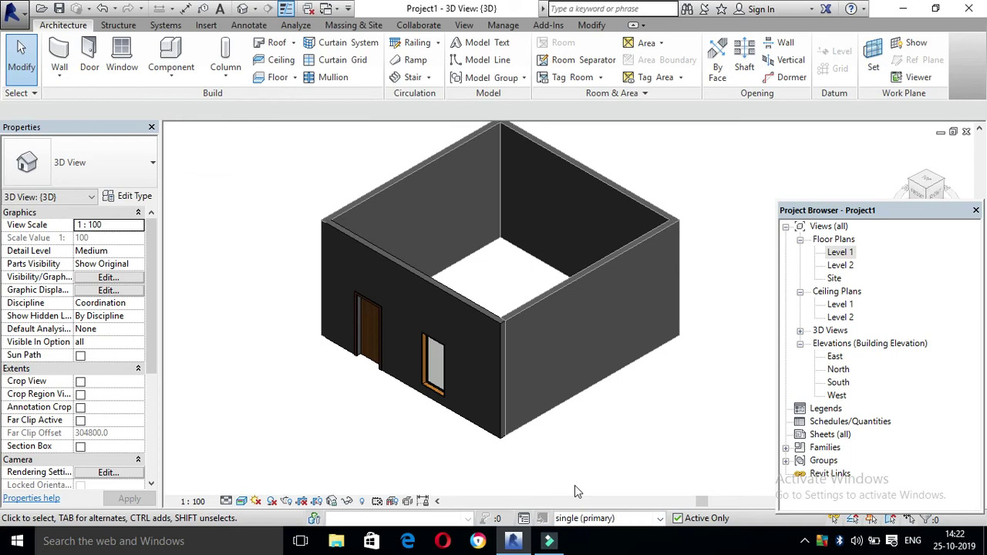
{"action": "left_click", "coordinate": [583, 521]}
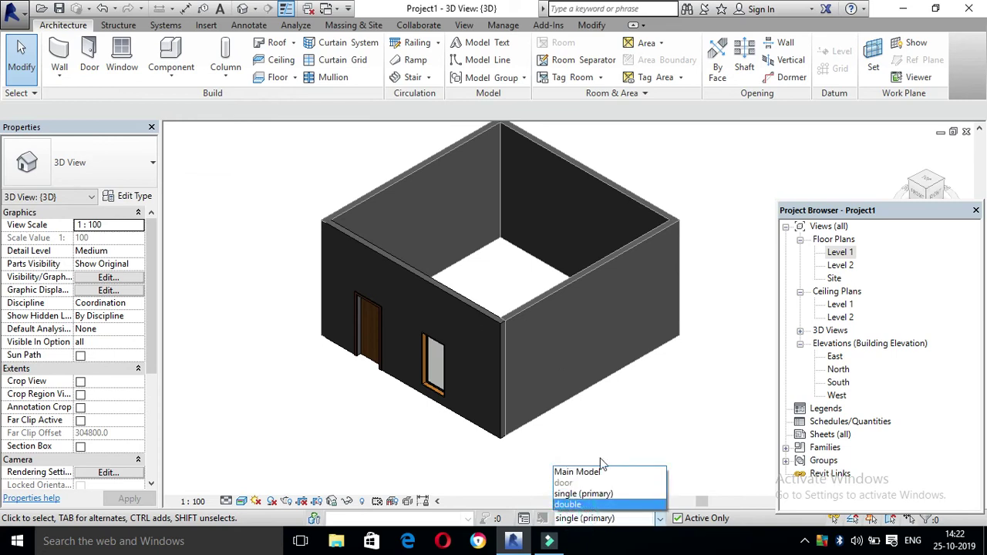
{"action": "left_click", "coordinate": [579, 505]}
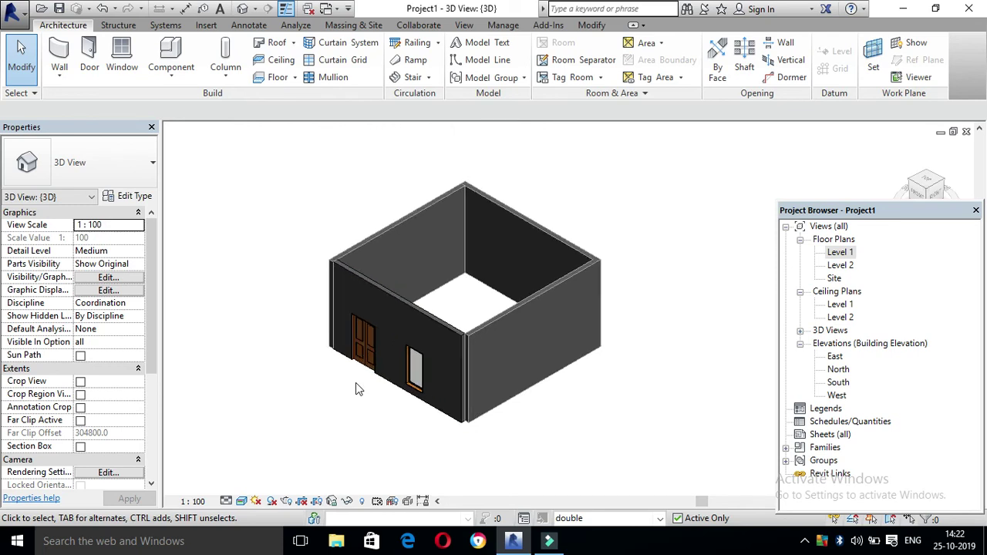
{"action": "scroll", "coordinate": [414, 363], "scroll_direction": "up", "scroll_amount": 3}
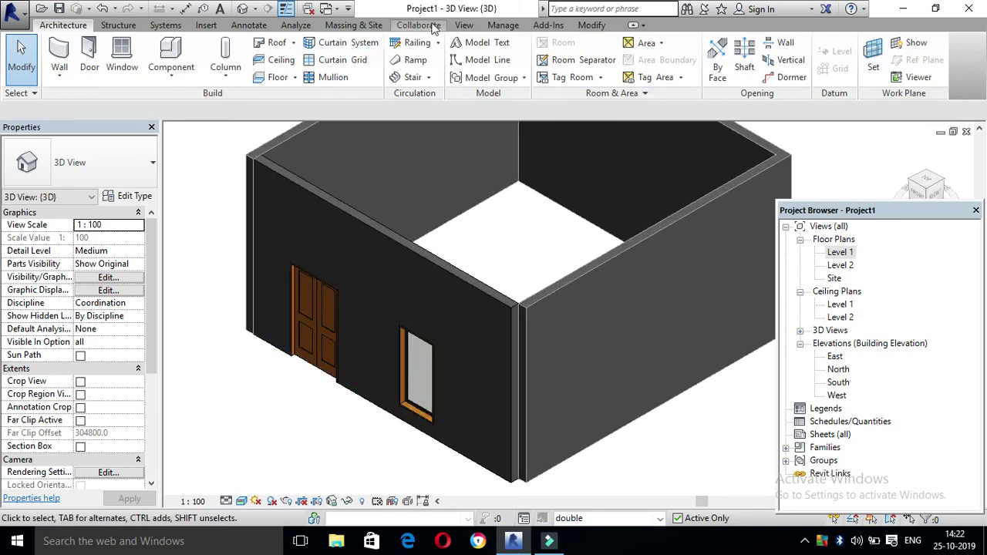
{"action": "left_click", "coordinate": [502, 25]}
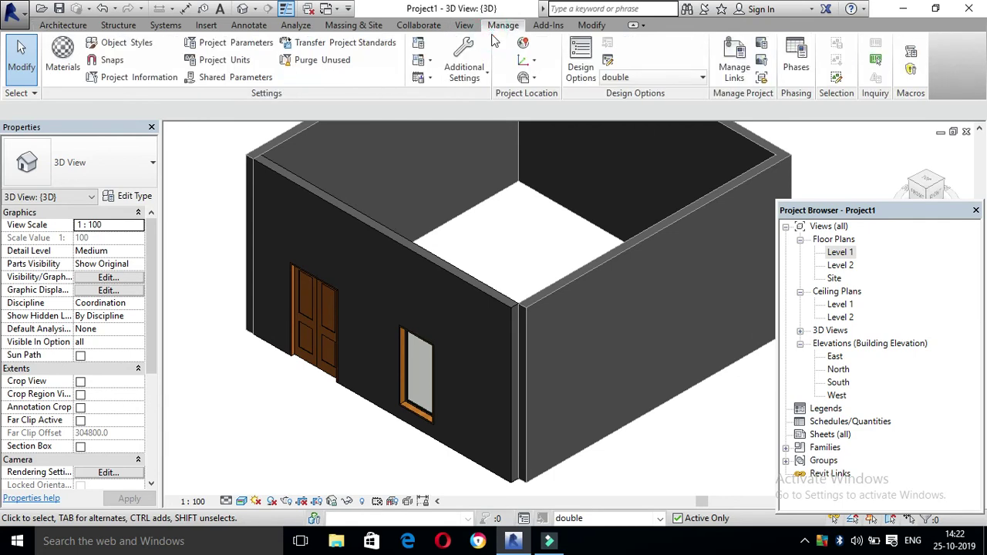
- Close Design Options and make Main Model the active design option
{"action": "left_click", "coordinate": [581, 62]}
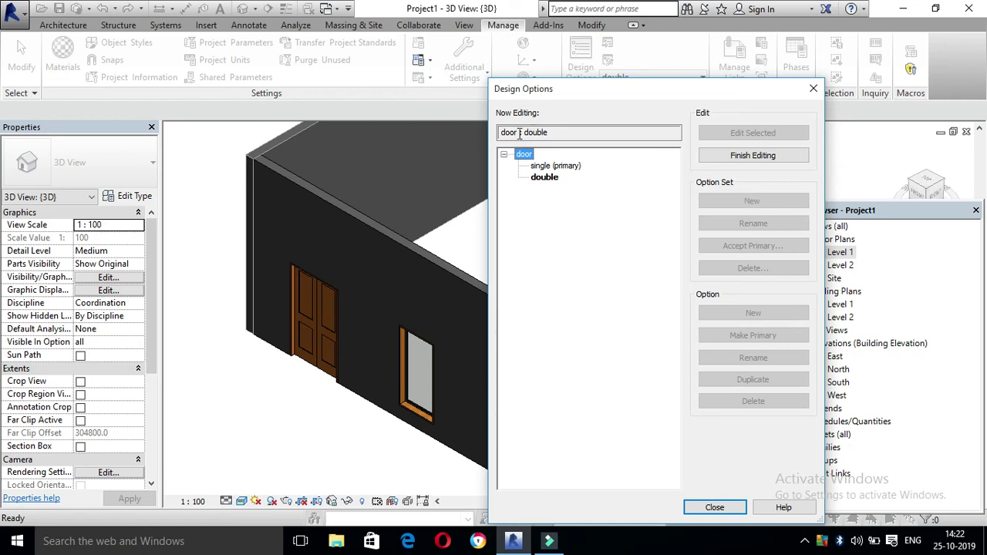
{"action": "left_click", "coordinate": [527, 155]}
{"action": "left_click", "coordinate": [704, 509]}
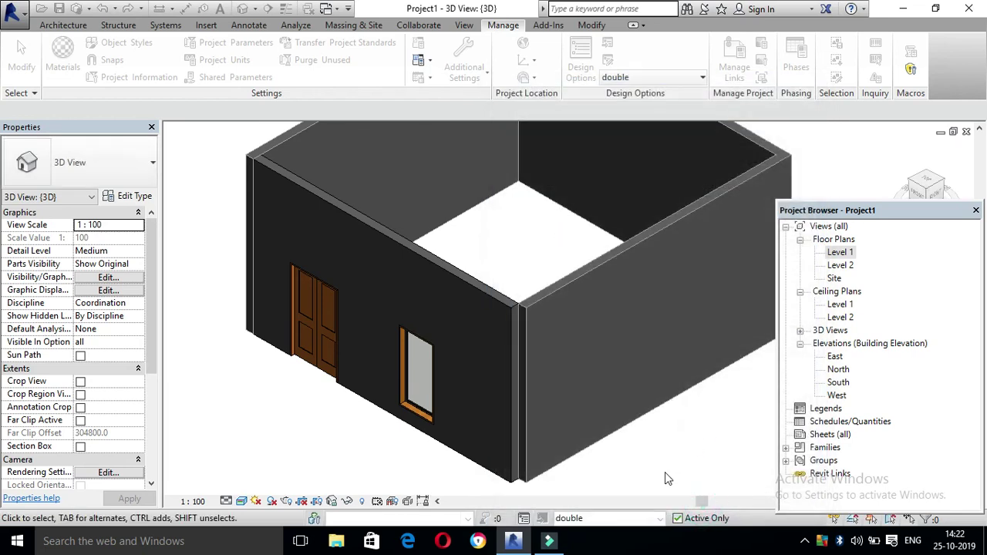
{"action": "left_click", "coordinate": [659, 518]}
{"action": "left_click", "coordinate": [599, 472]}
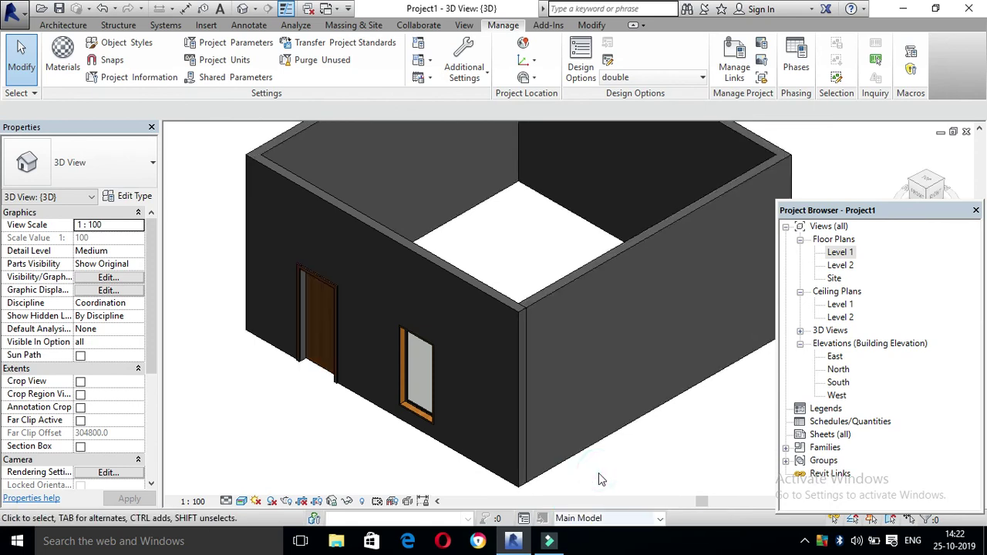
{"action": "left_click", "coordinate": [581, 59]}
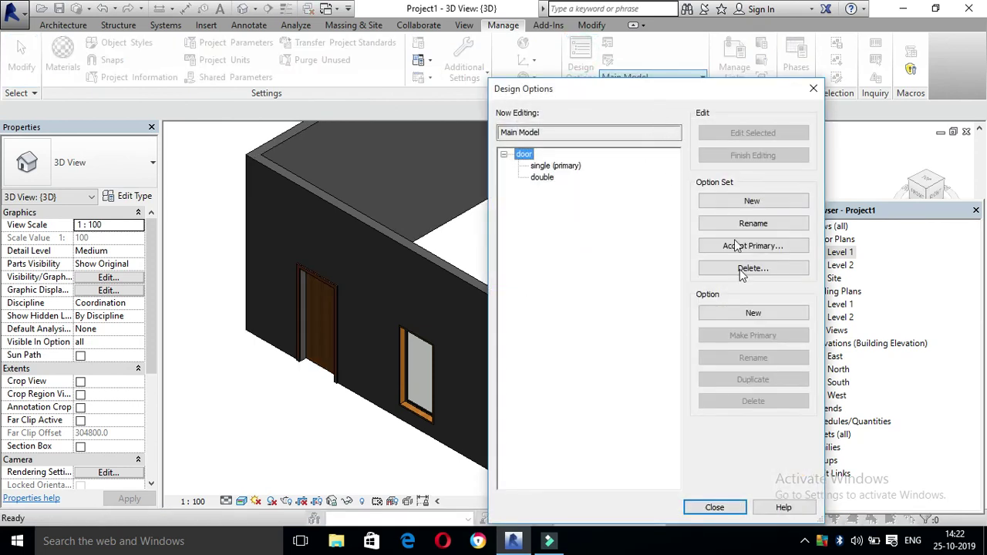
- Create a new option set named 'window' and select its Option 1 (primary)
{"action": "left_click", "coordinate": [752, 202]}
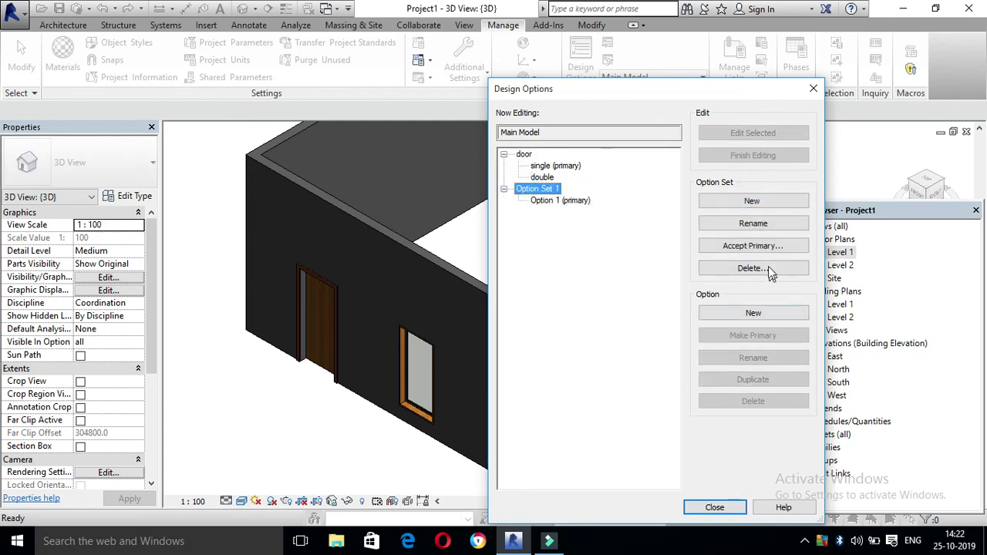
{"action": "left_click", "coordinate": [767, 223]}
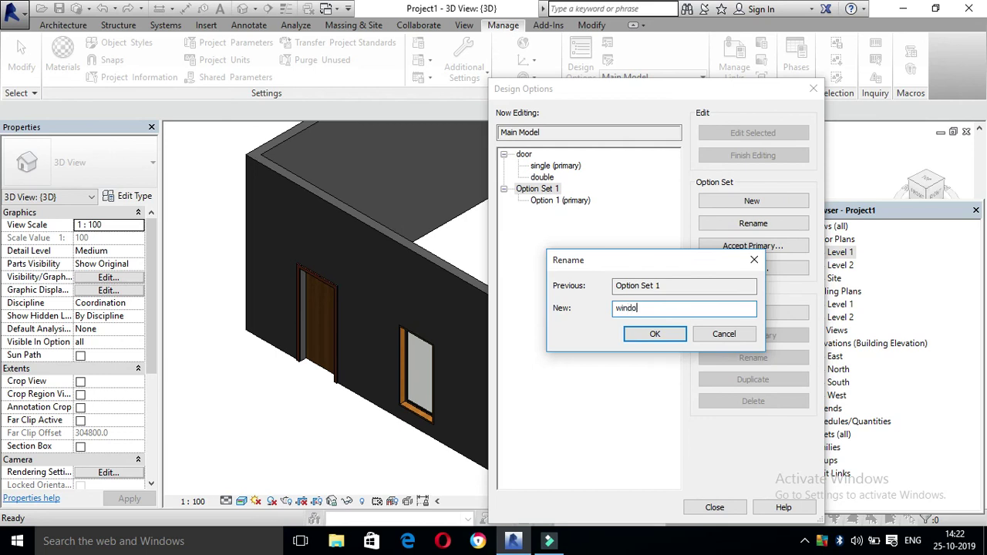
{"action": "type", "text": "window"}
{"action": "key", "text": "Return"}
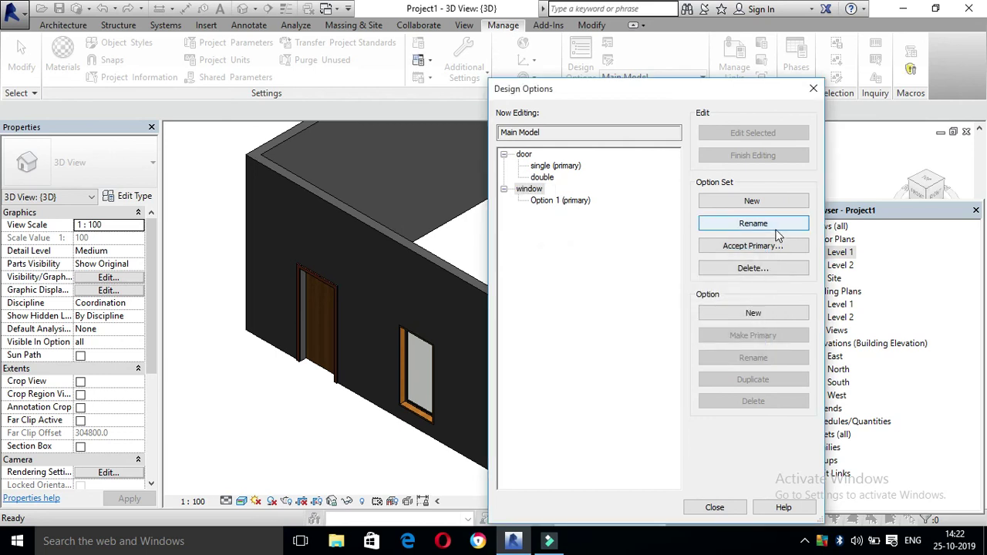
{"action": "left_click", "coordinate": [561, 201]}
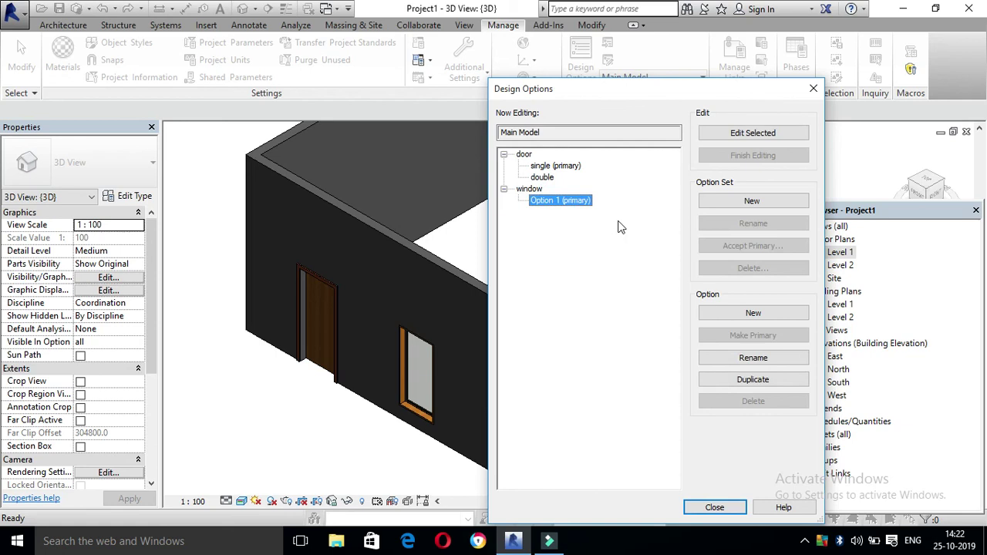